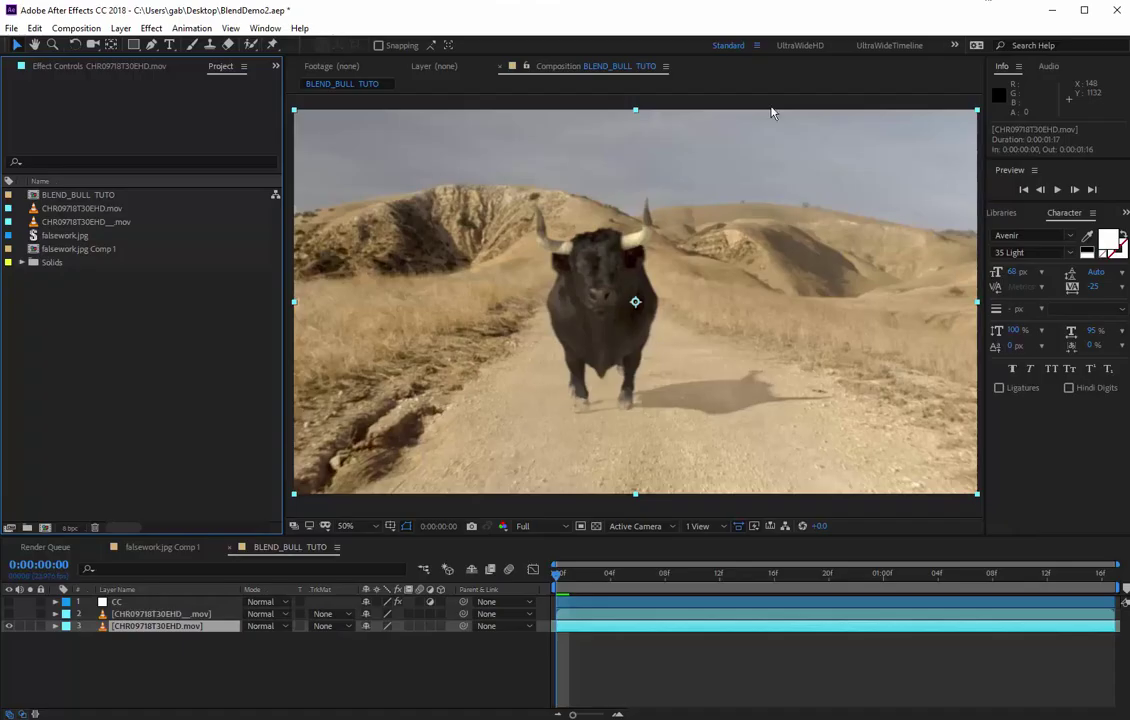
Play back the original bull footage in the BLEND_BULL TUTO composition to review it.
click(73, 237)
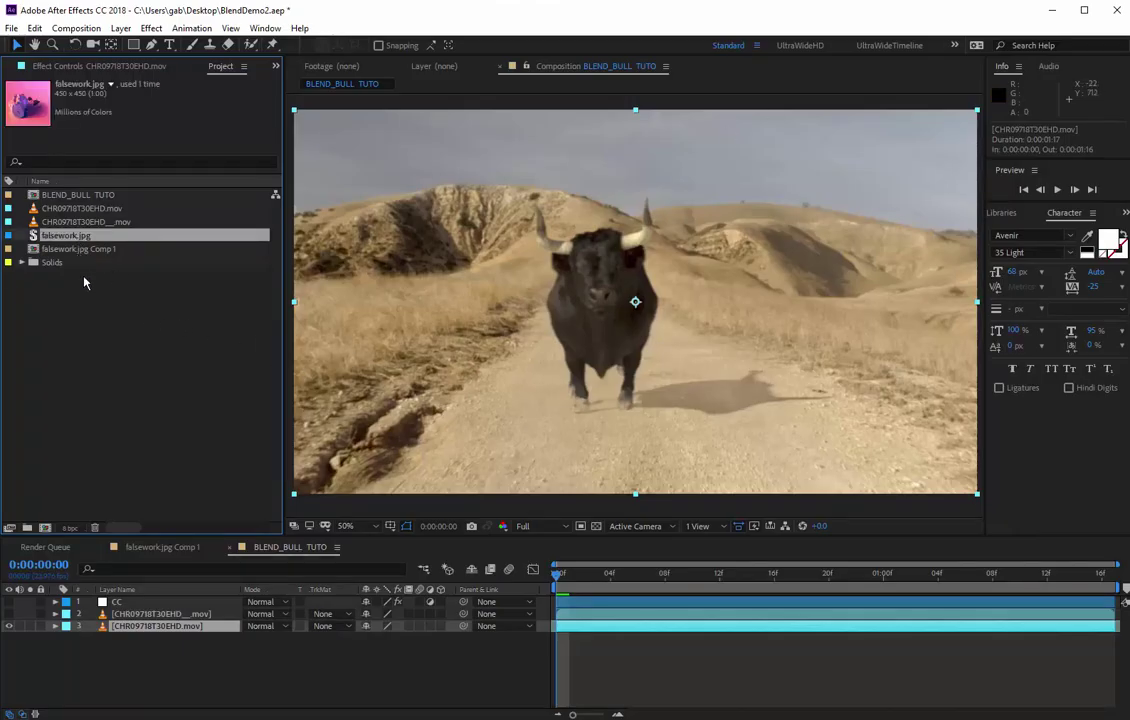
click(579, 673)
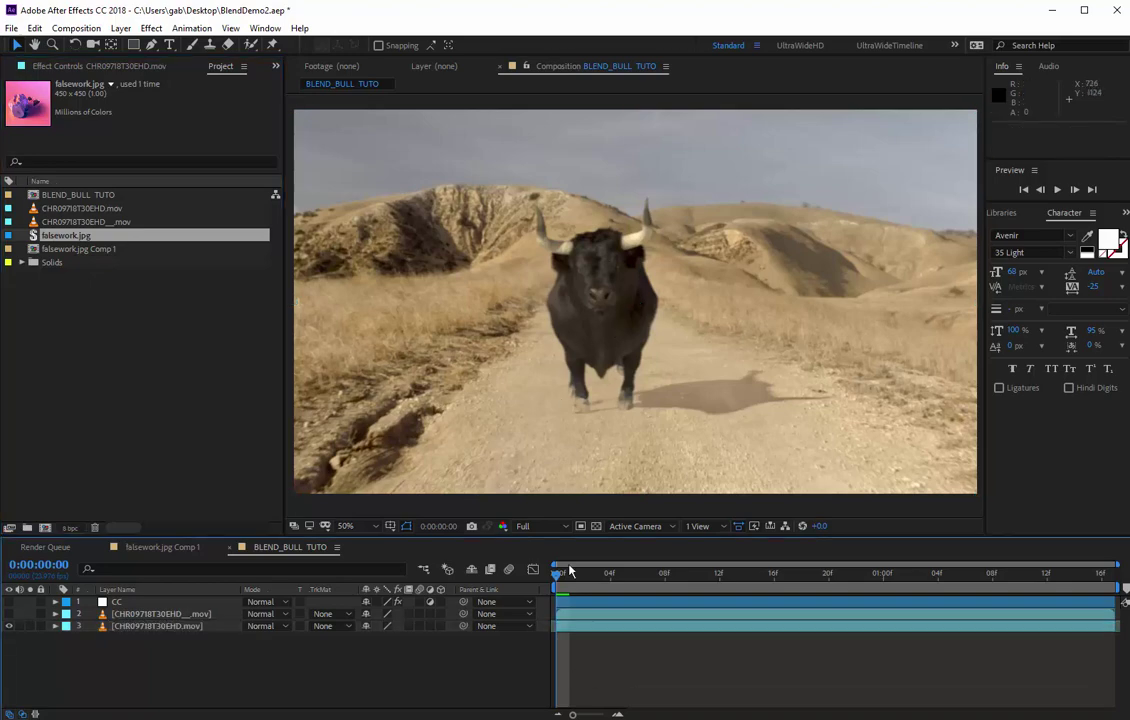
key(space)
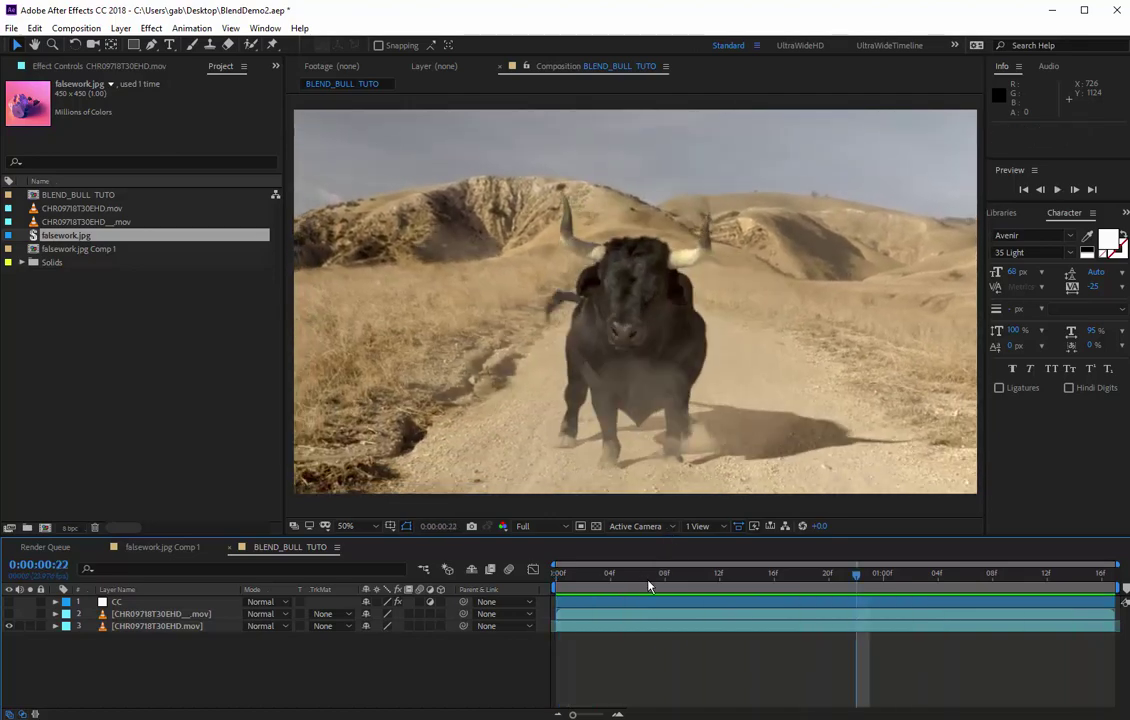
key(space)
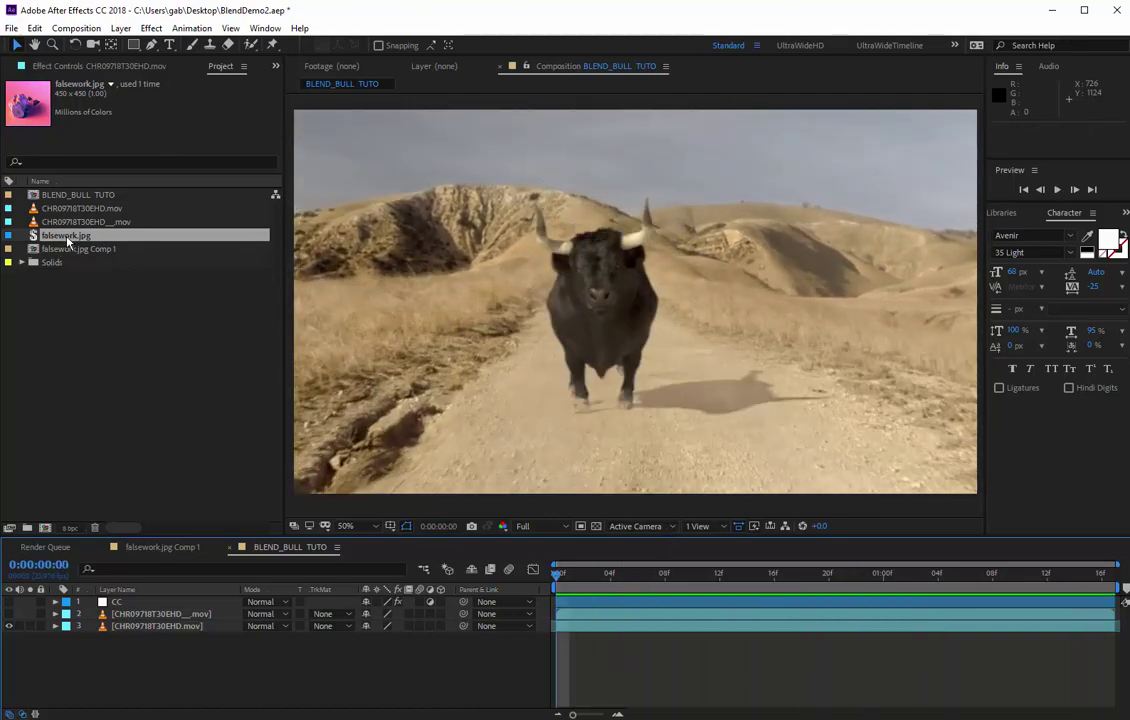
Add falsework.jpg to the BLEND_BULL TUTO composition and place it beneath the CHR09718T30EHD.mov layer.
drag(65, 240, 157, 626)
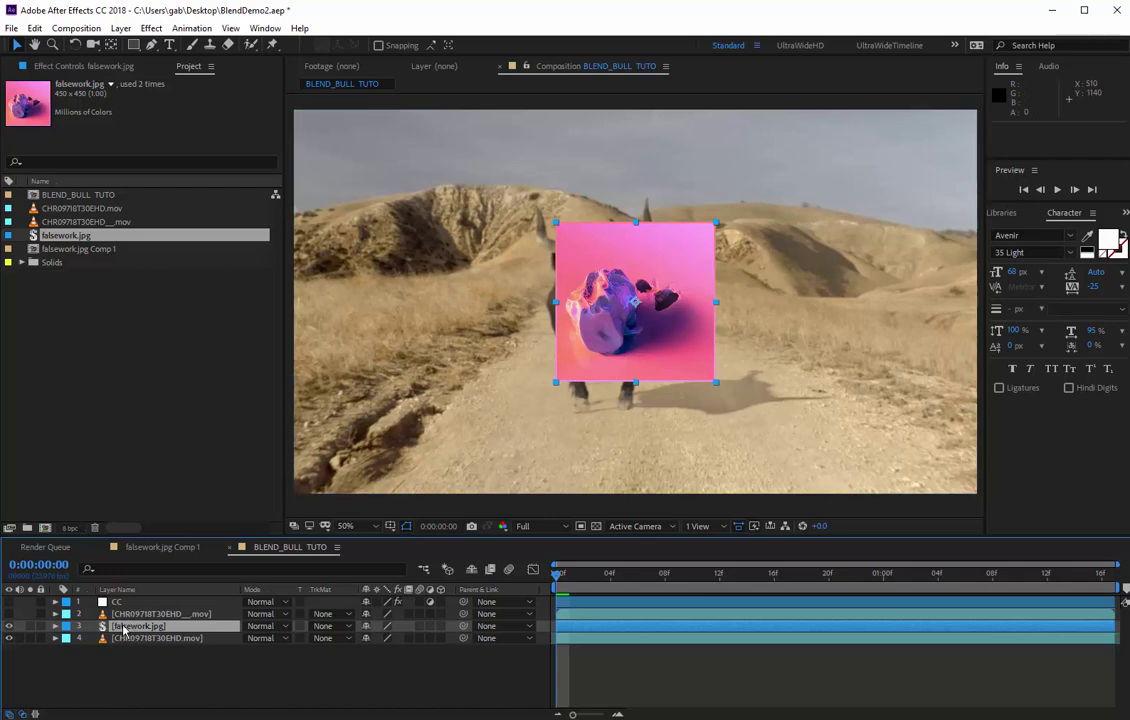
click(127, 628)
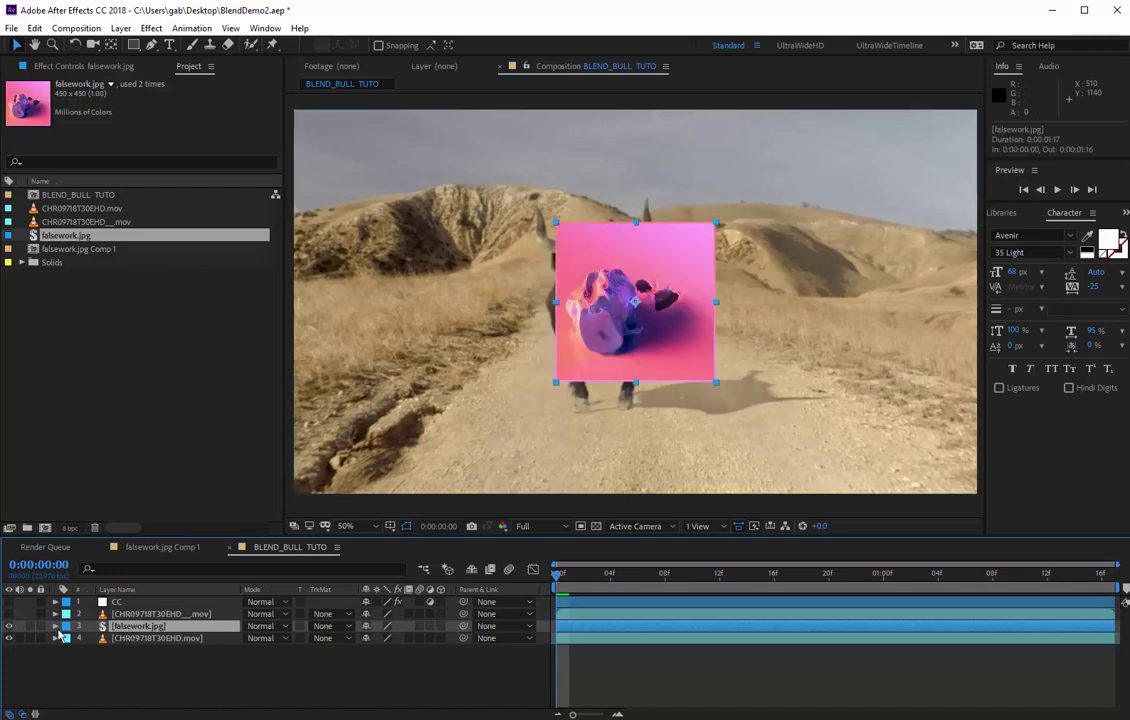
mouse_move(132, 628)
mouse_down()
mouse_move(139, 657)
mouse_move(131, 652)
mouse_up()
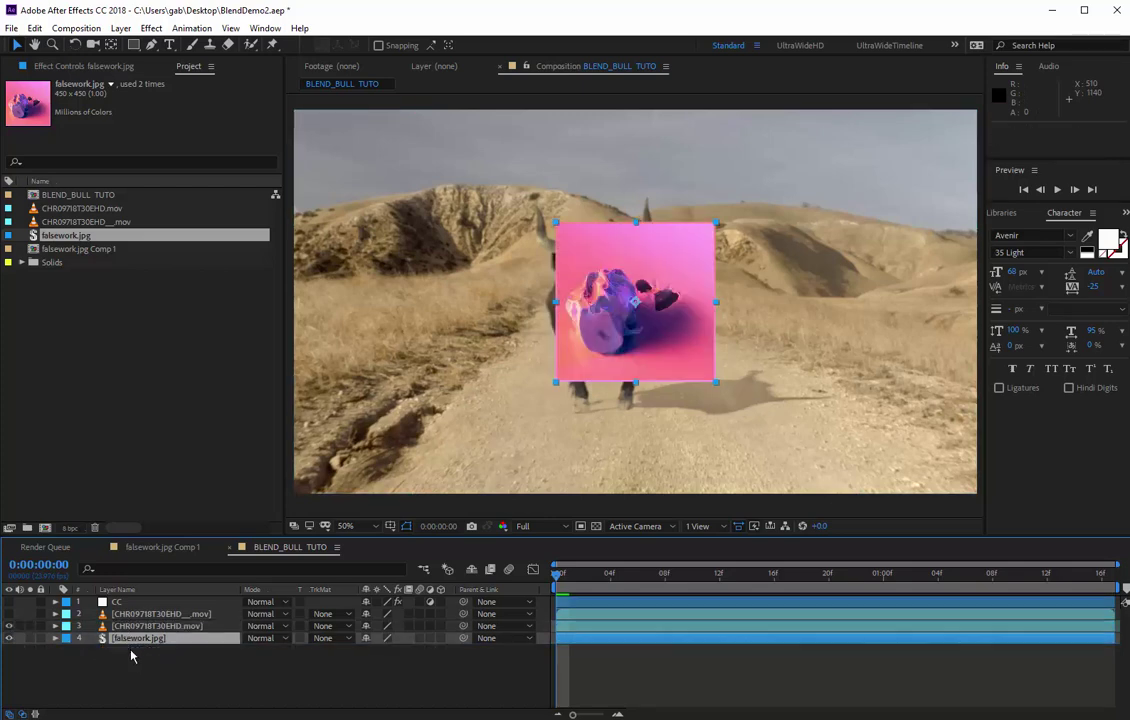
Apply the Transfusion Blend effect to the CHR09718T30EHD.mov layer, with the falsework.jpg layer as its style.
click(152, 626)
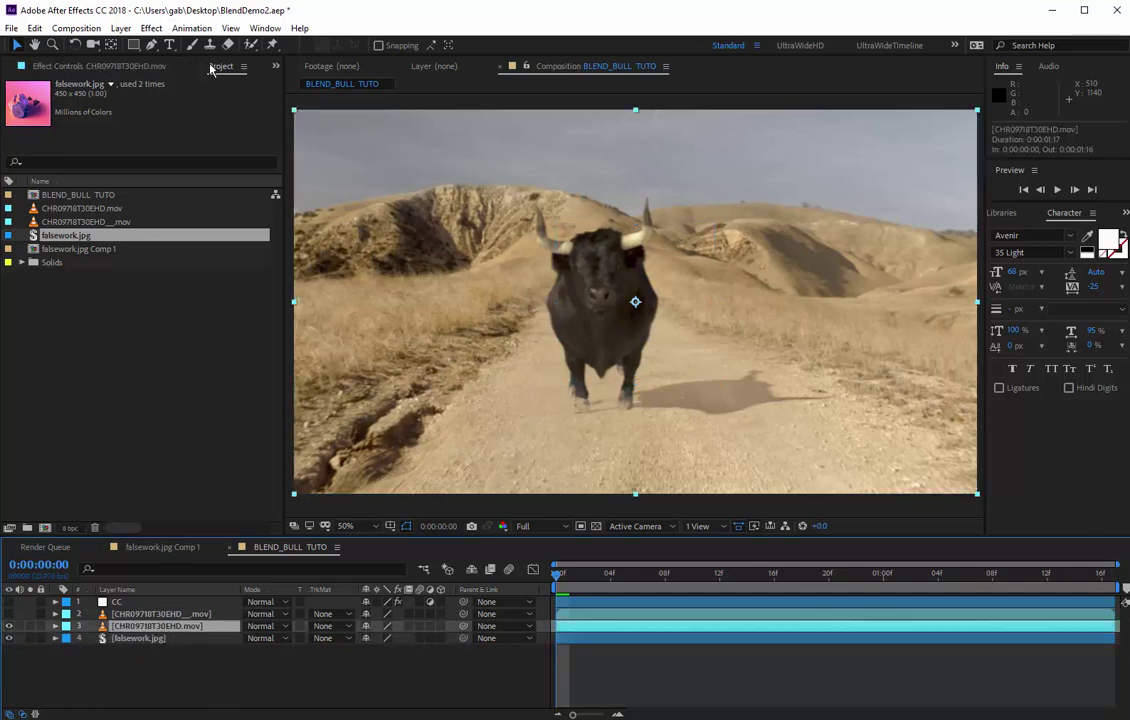
click(145, 67)
right_click(164, 100)
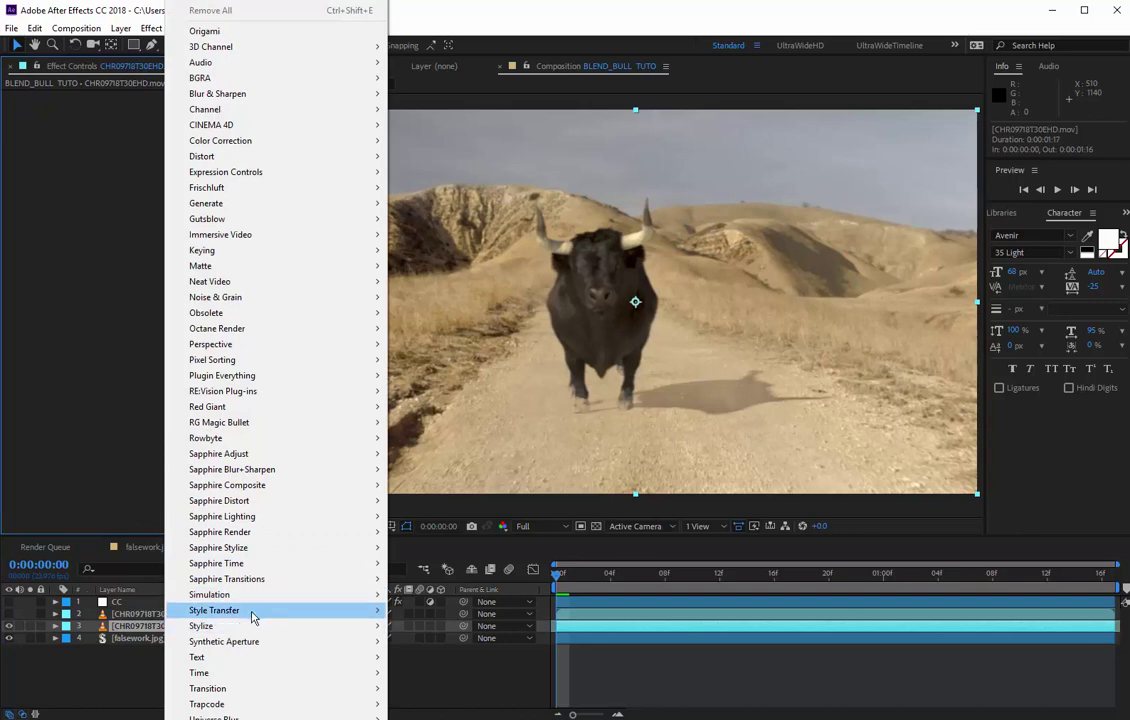
mouse_move(250, 610)
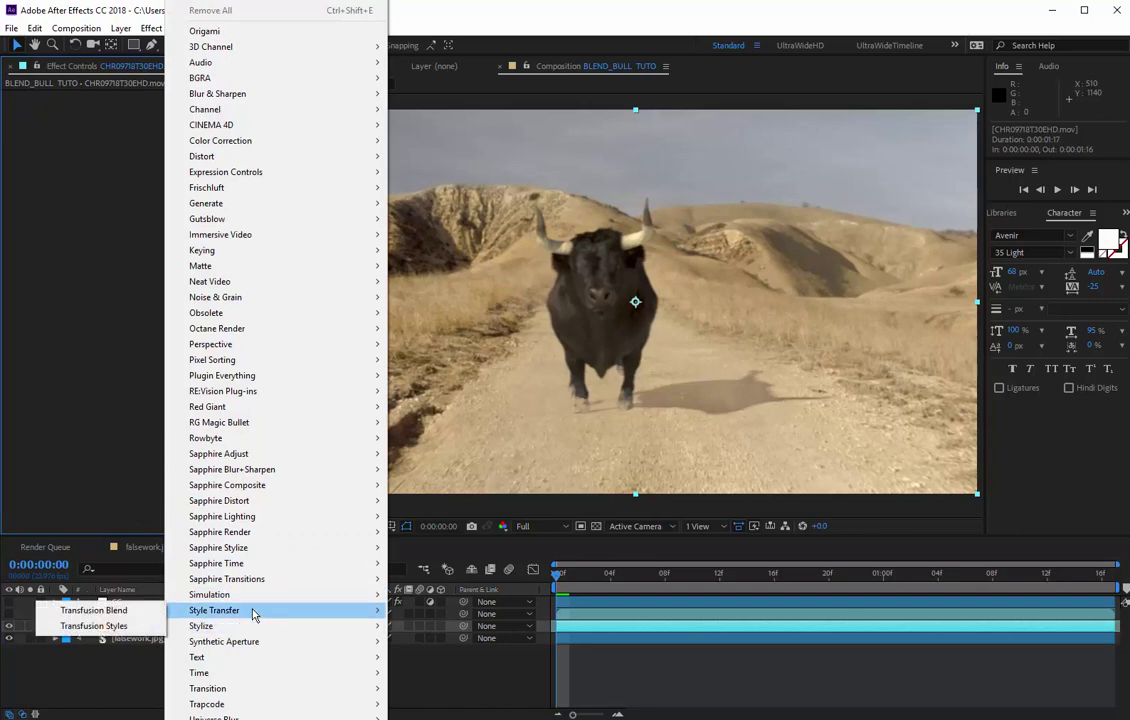
click(93, 610)
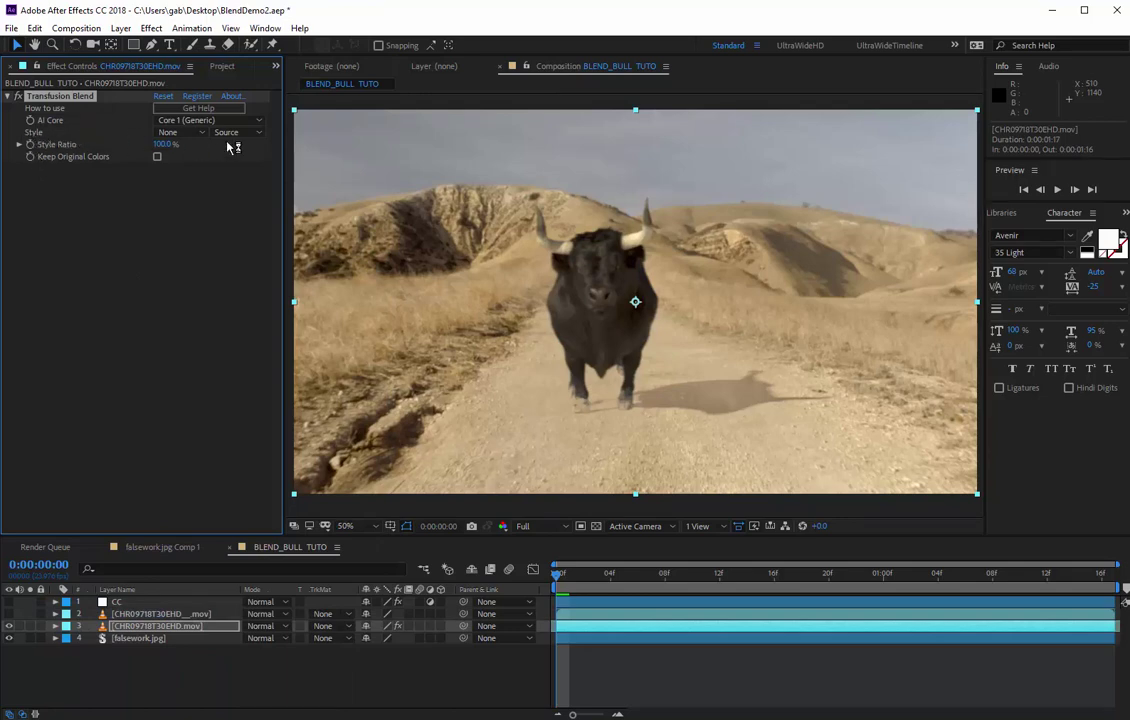
click(172, 133)
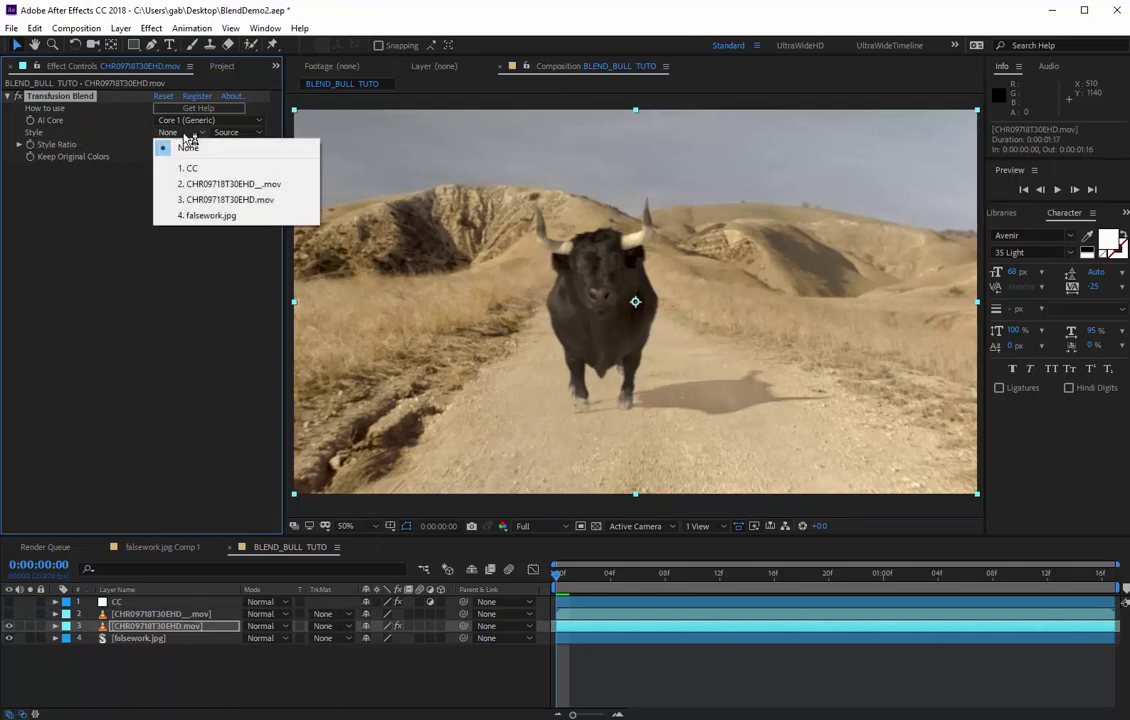
click(215, 216)
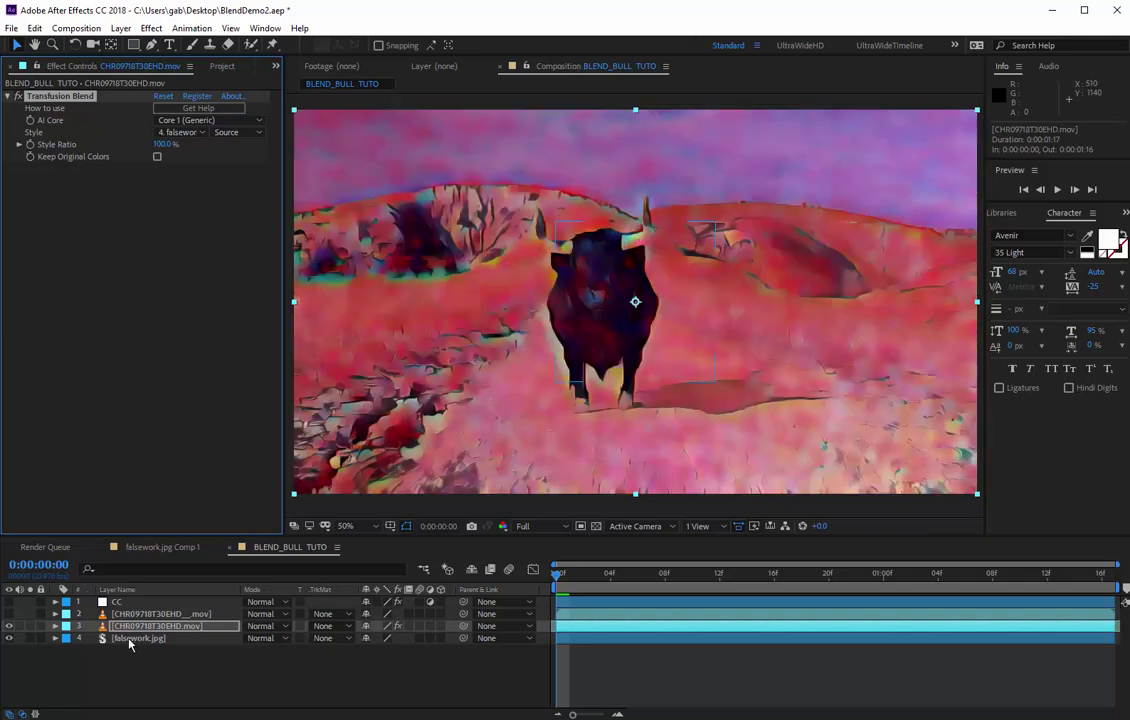
Pre-compose the falsework.jpg layer, moving all attributes into the new composition.
click(129, 640)
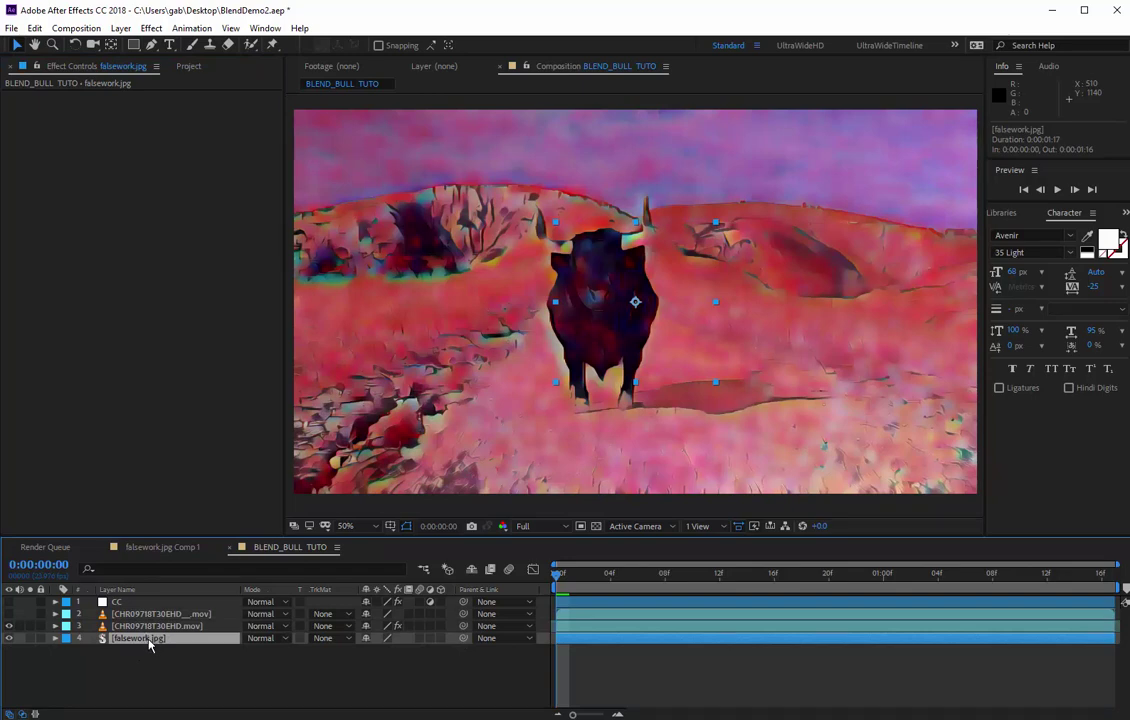
click(189, 67)
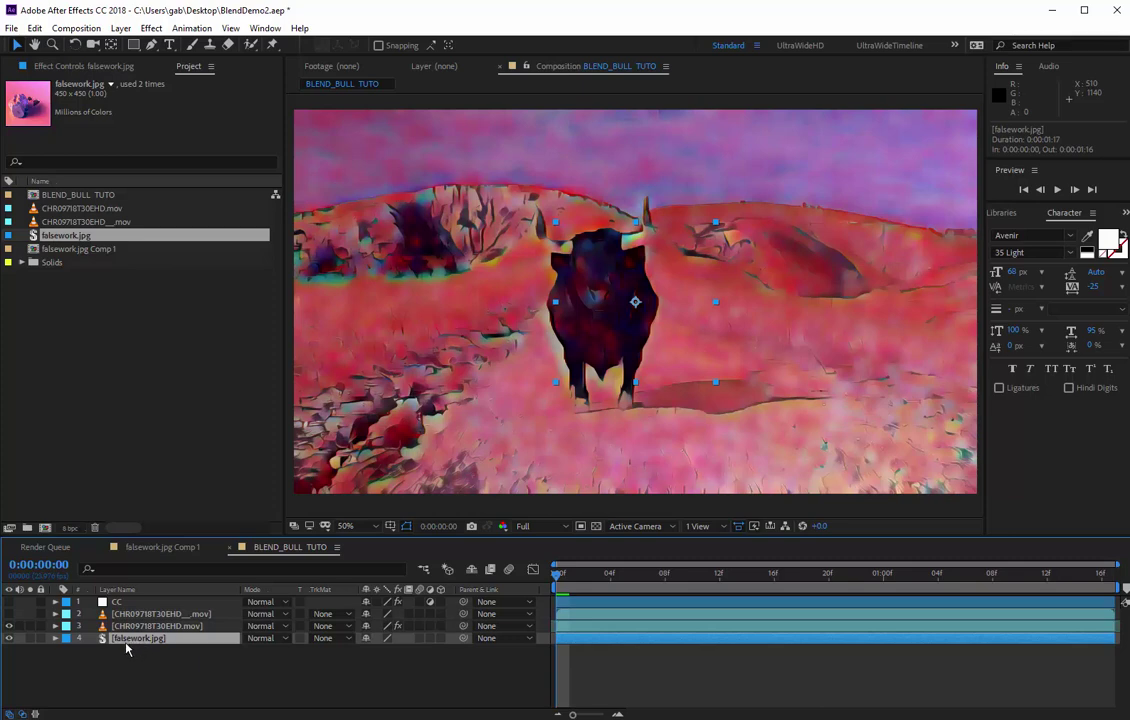
key(ctrl+shift+c)
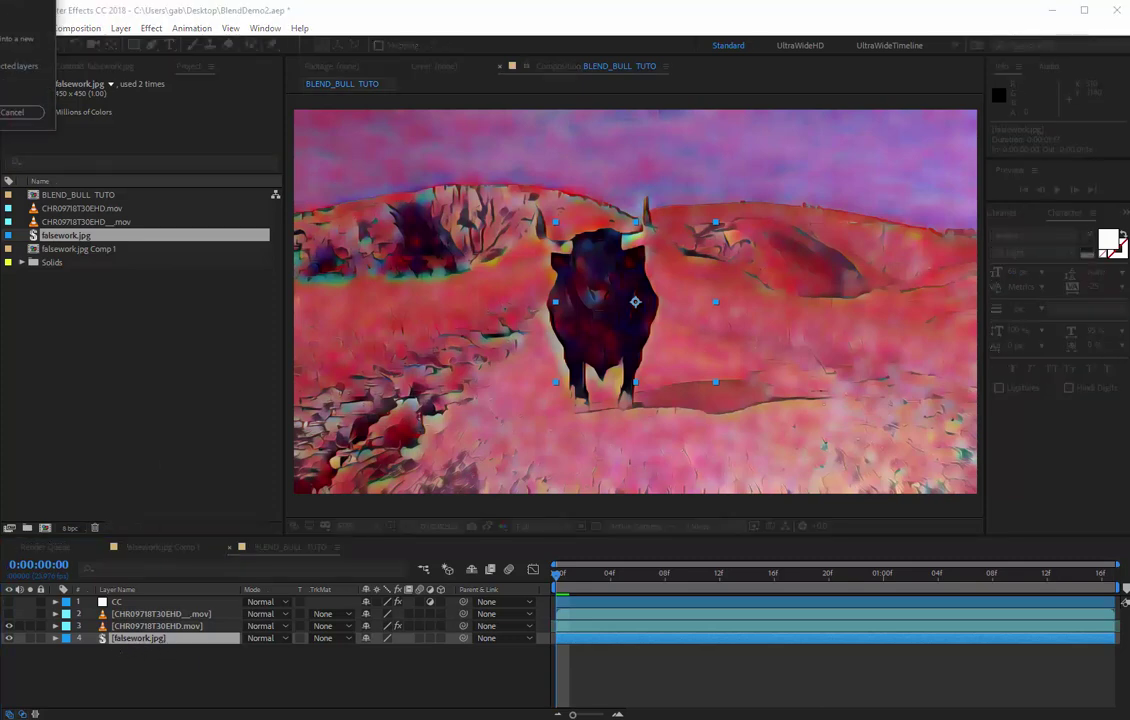
drag(0, 0, 464, 233)
click(380, 356)
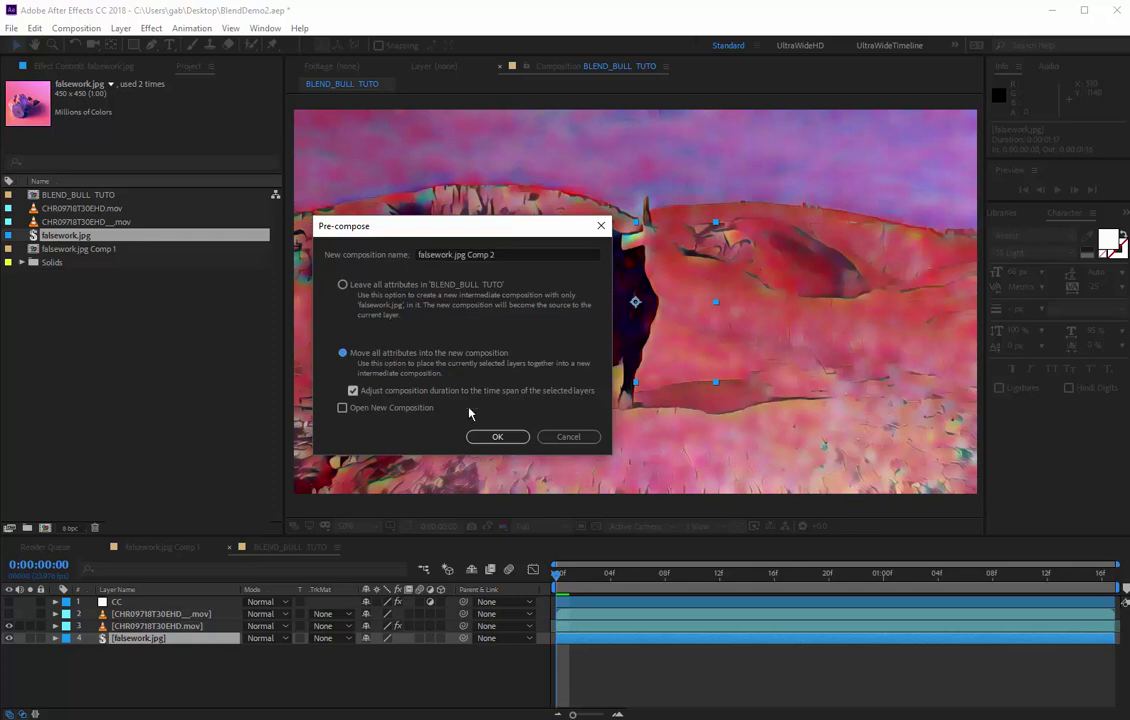
click(499, 437)
Open falsework.jpg Comp 2 and resize it to 250 by 250 px with the aspect ratio unlocked.
double_click(182, 640)
key(ctrl+k)
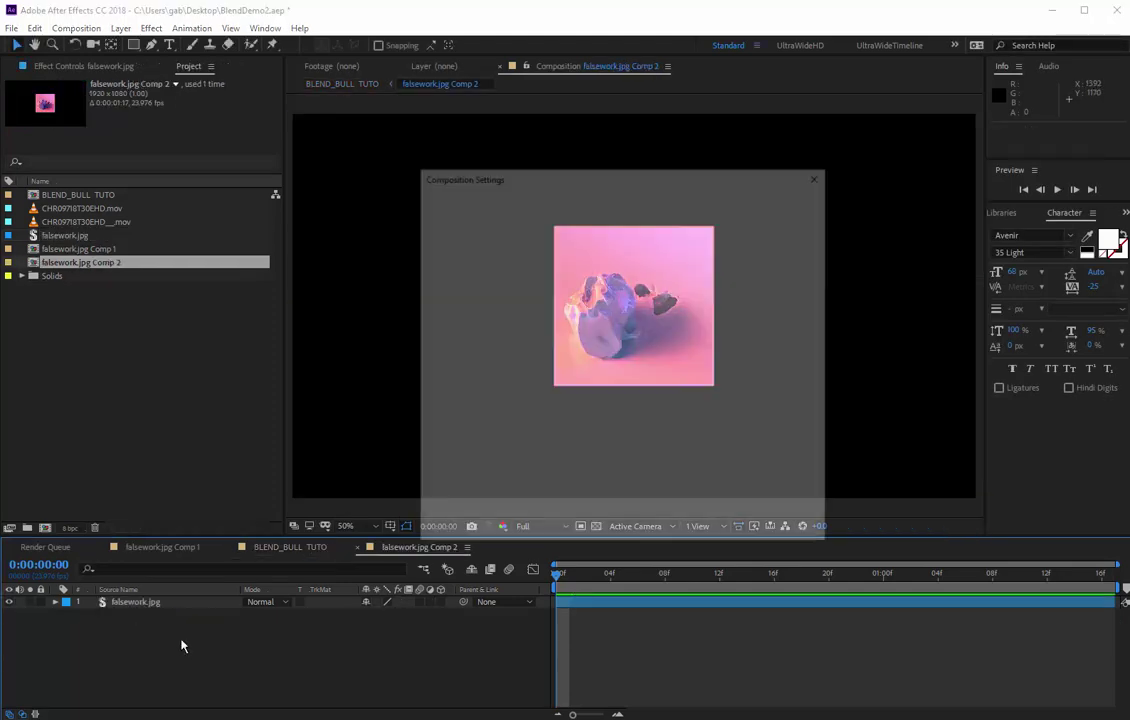
click(512, 273)
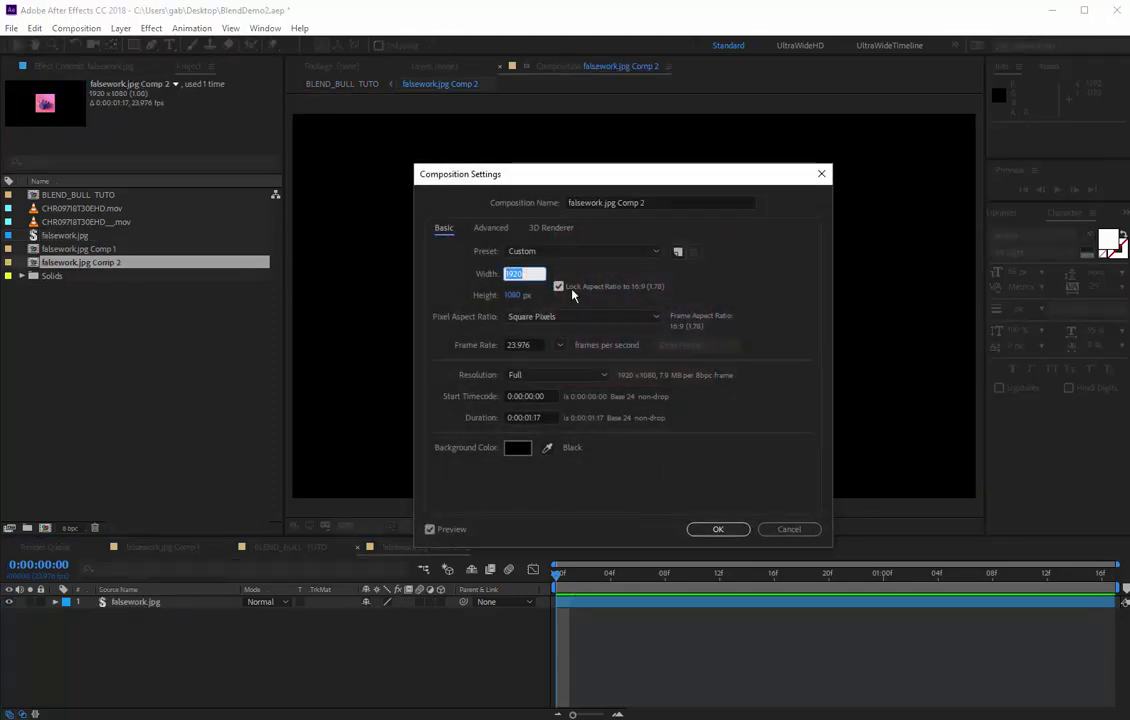
text(250)
key(Tab)
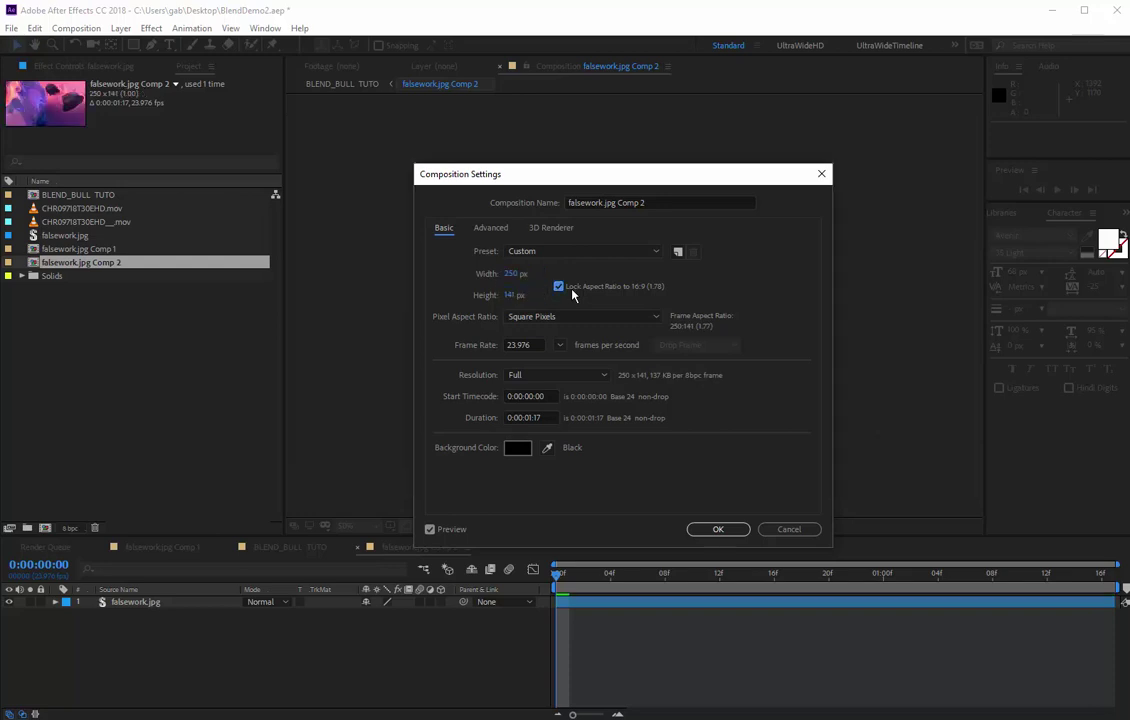
click(572, 291)
key(Tab)
text(250)
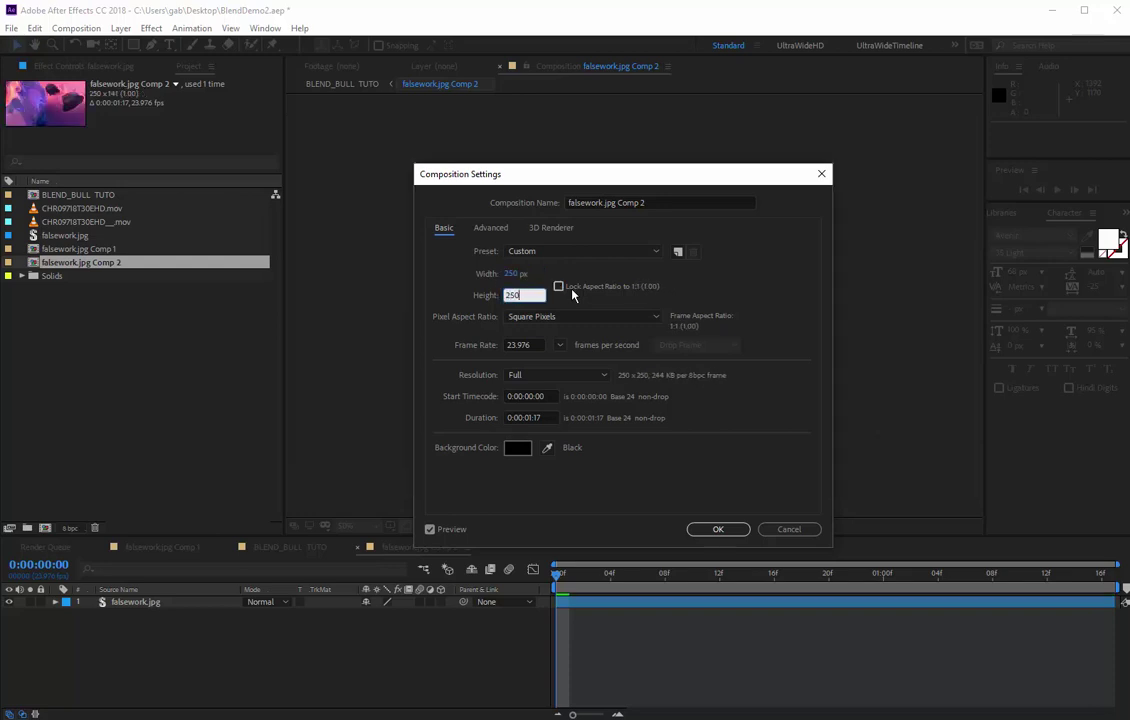
click(718, 529)
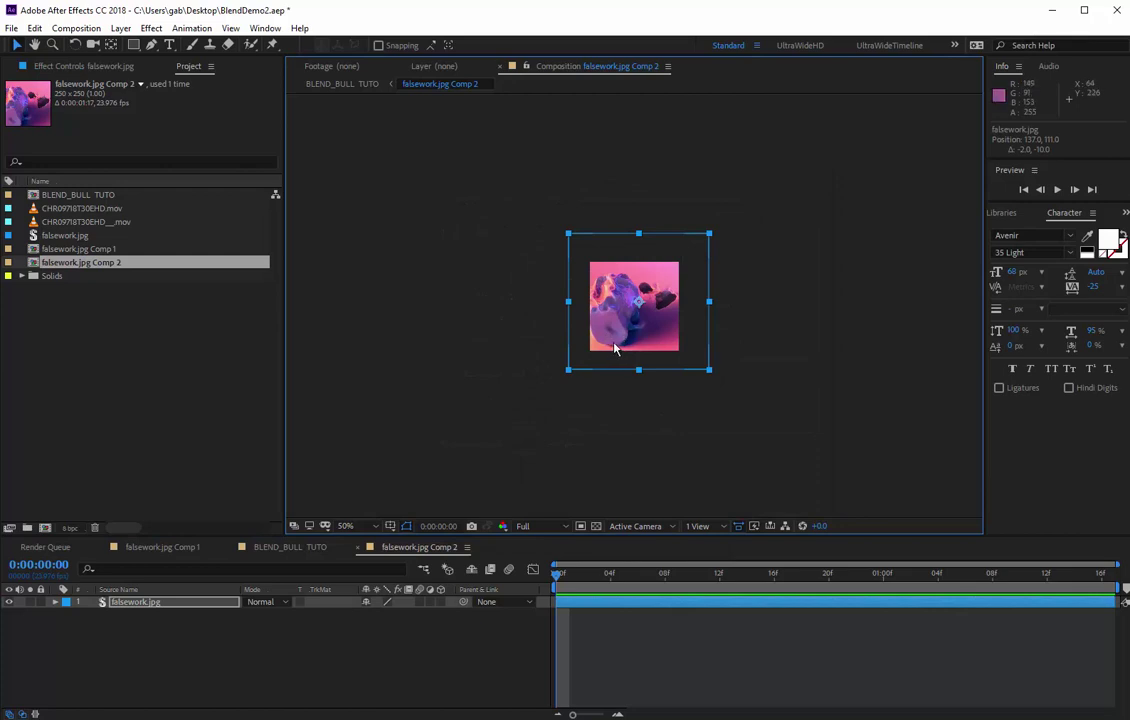
Scale and reposition the falsework.jpg layer to about 139, 103 so the rocks fill the small composition's frame.
drag(619, 325, 617, 331)
drag(706, 240, 706, 237)
drag(663, 279, 657, 293)
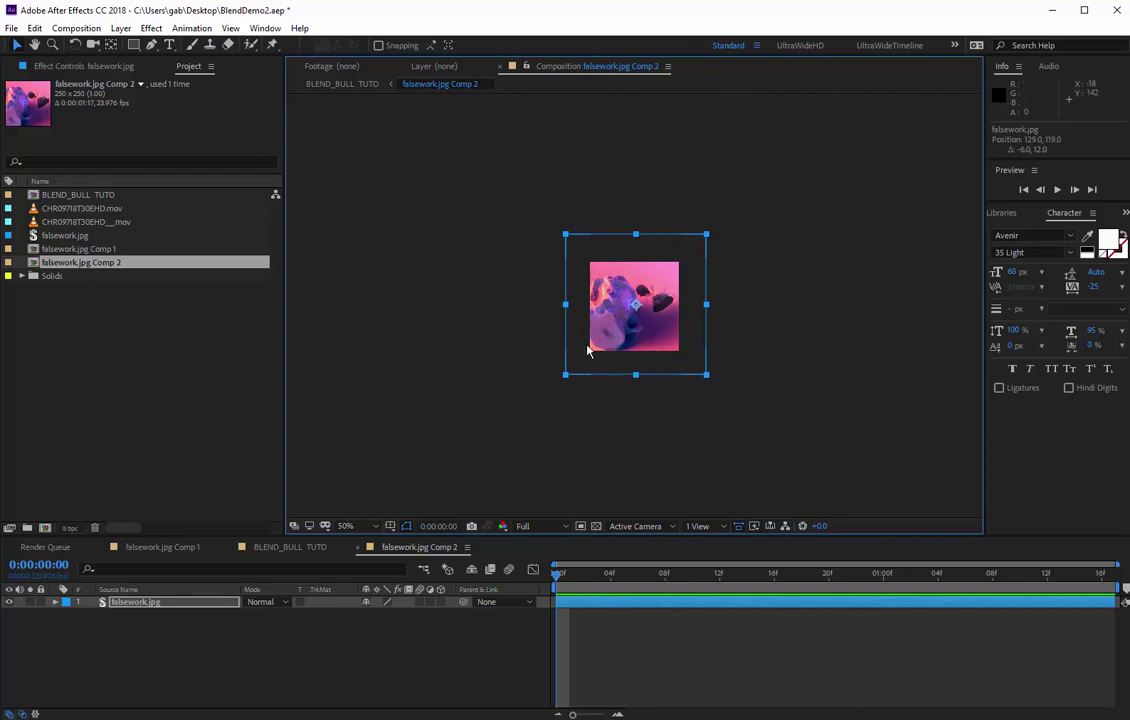
drag(613, 330, 620, 327)
drag(713, 235, 689, 258)
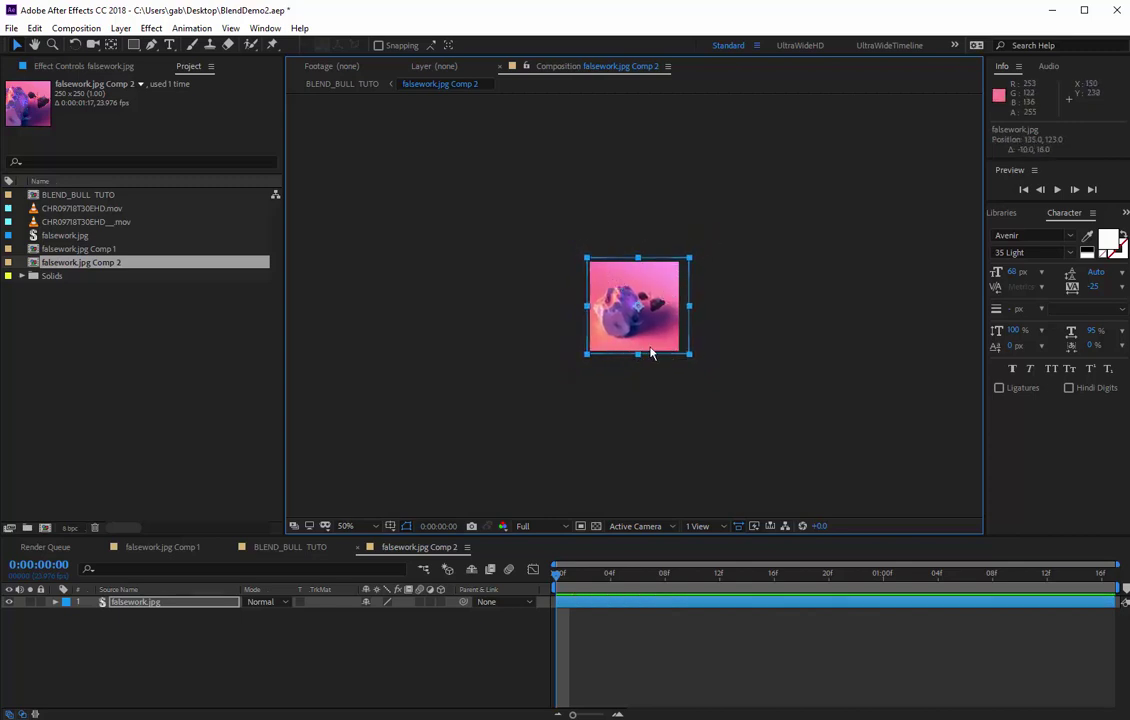
drag(643, 352, 641, 383)
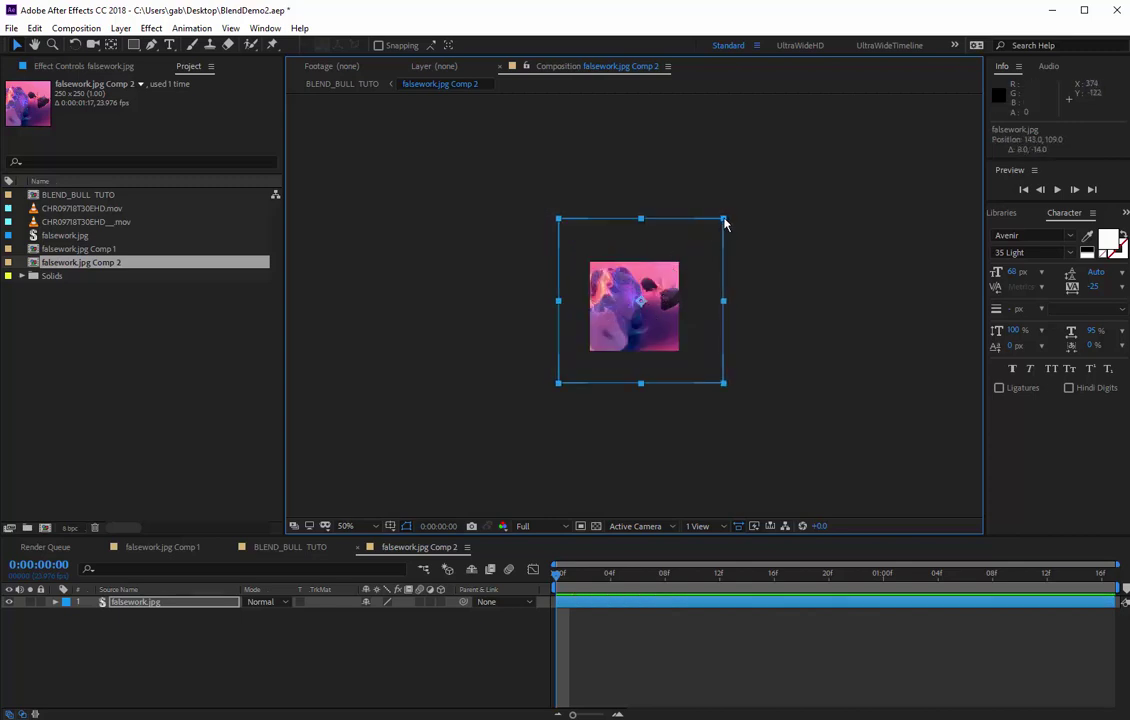
mouse_move(723, 219)
mouse_down()
mouse_move(714, 234)
mouse_move(724, 232)
mouse_up()
drag(673, 298, 676, 304)
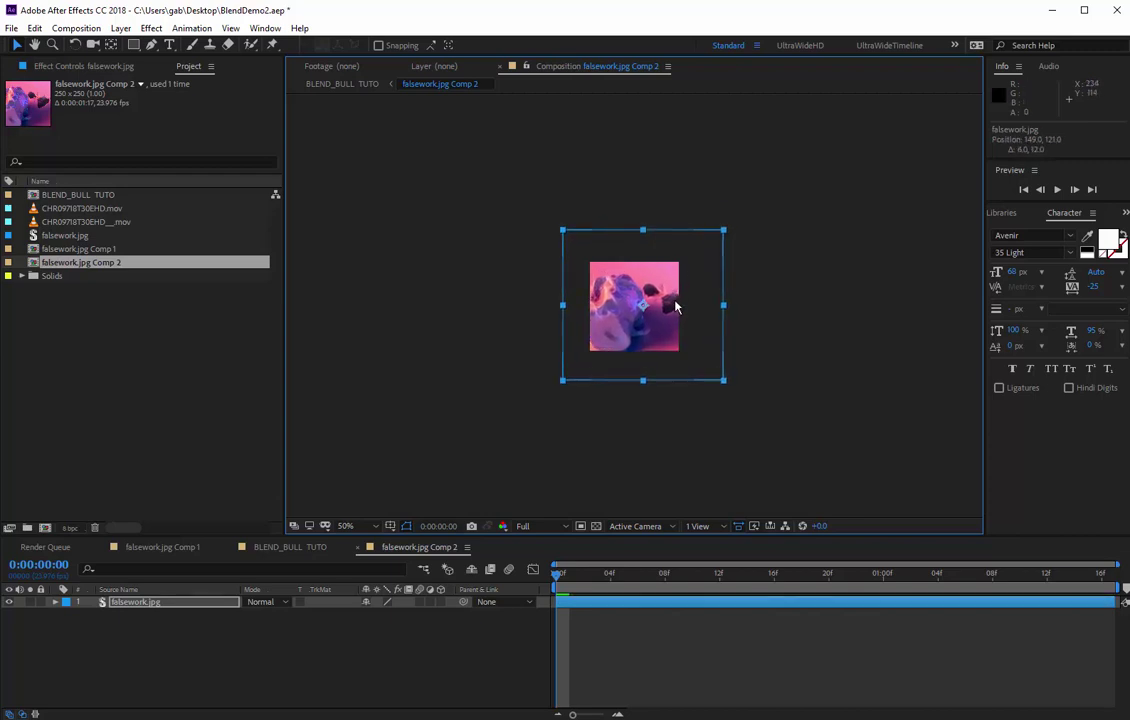
mouse_move(724, 231)
mouse_down()
mouse_move(734, 229)
mouse_move(721, 226)
mouse_up()
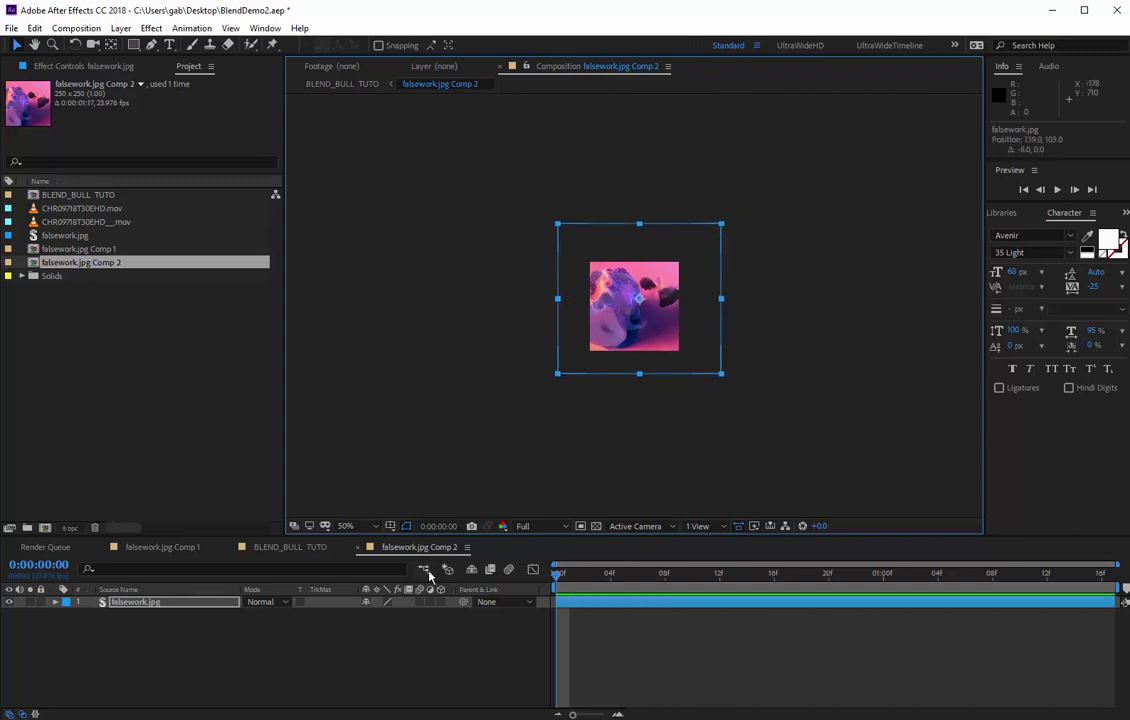
Compare the stylized bull in BLEND_BULL TUTO with the reframed style image in falsework.jpg Comp 2.
click(305, 547)
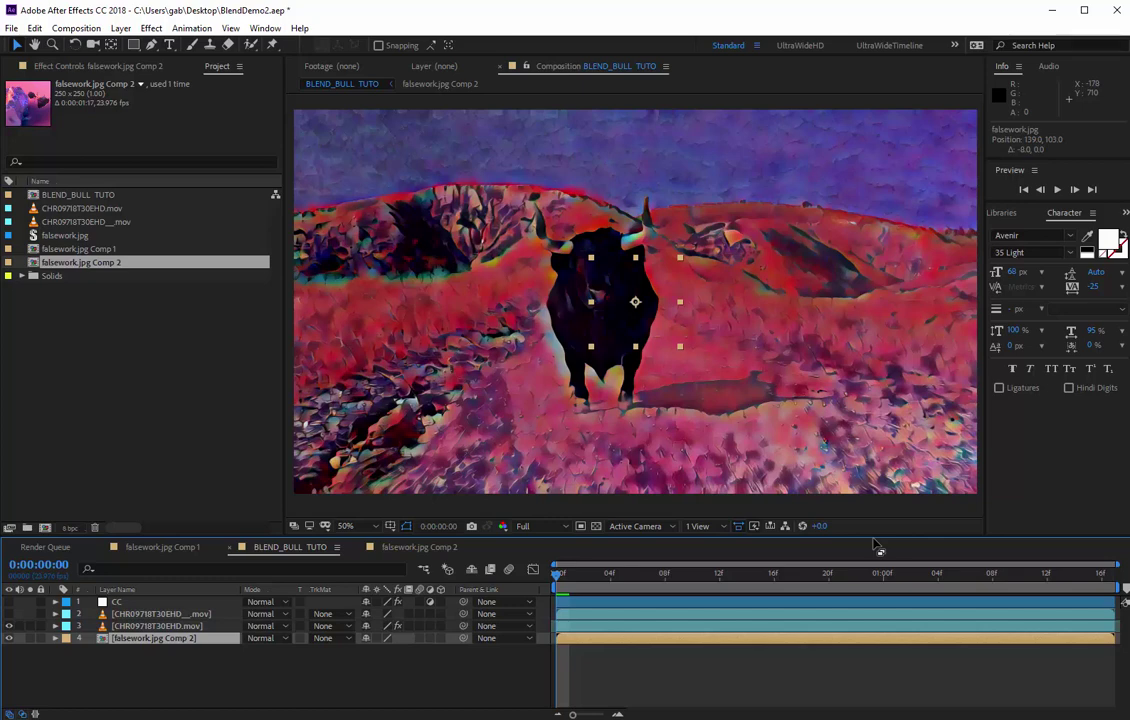
double_click(175, 646)
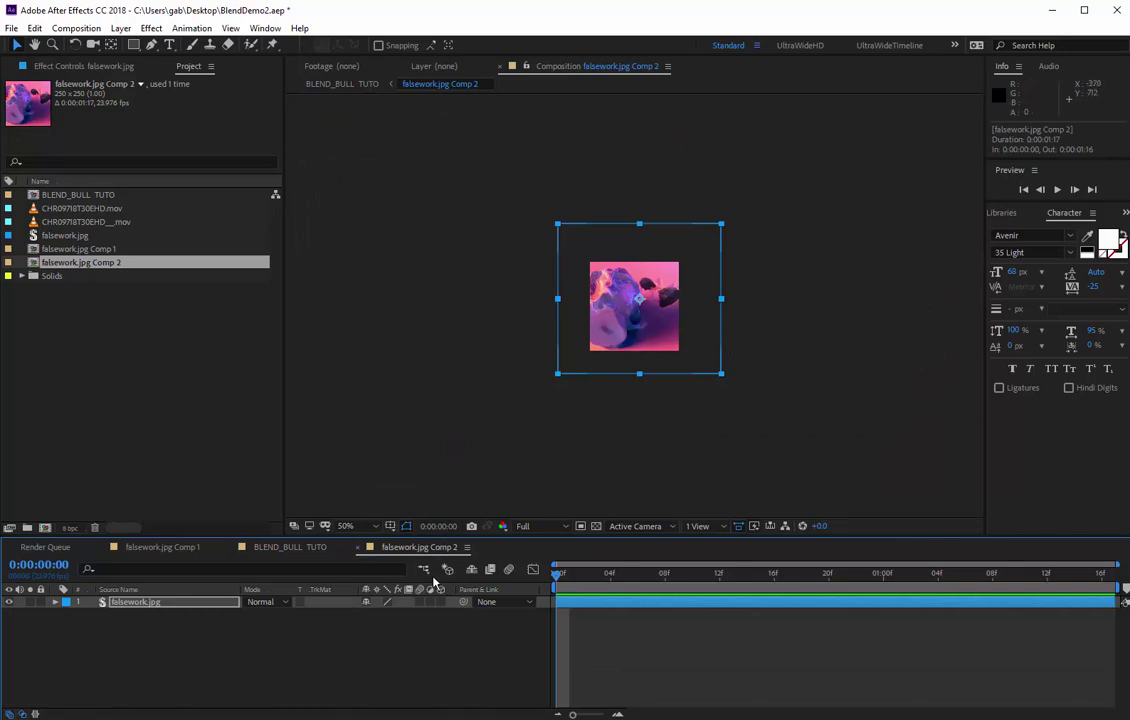
click(290, 547)
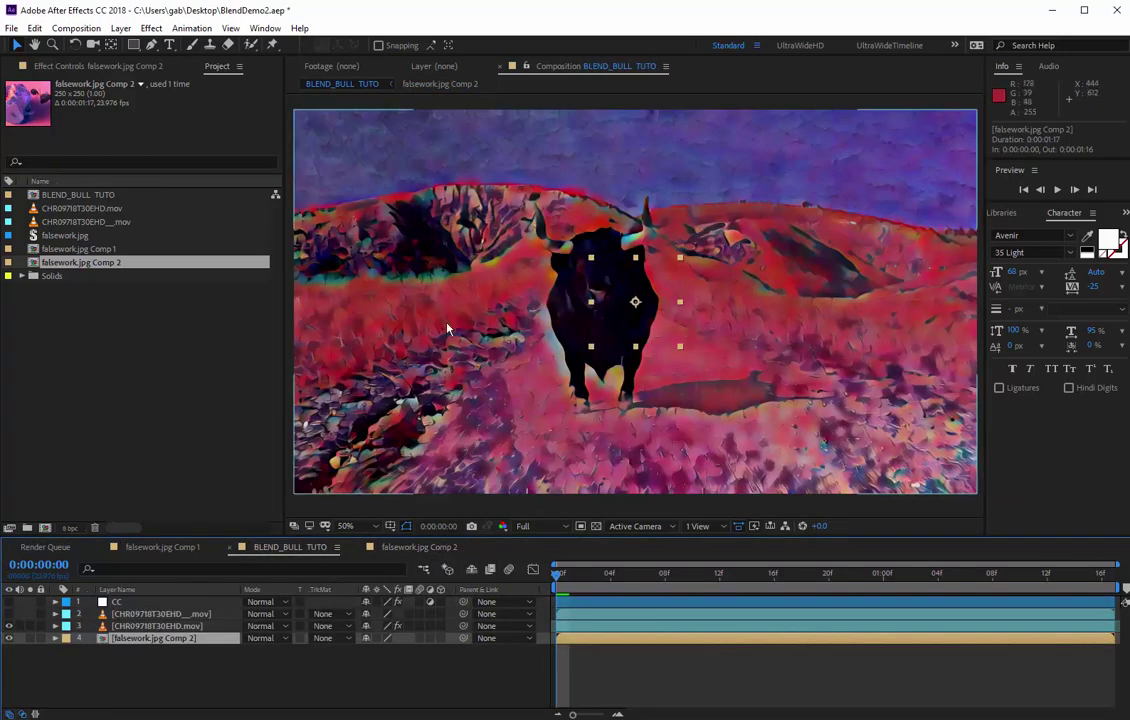
Set the Transfusion Blend AI Core to Core 2 (Painting Detailed) on the CHR09718T30EHD.mov layer.
click(128, 66)
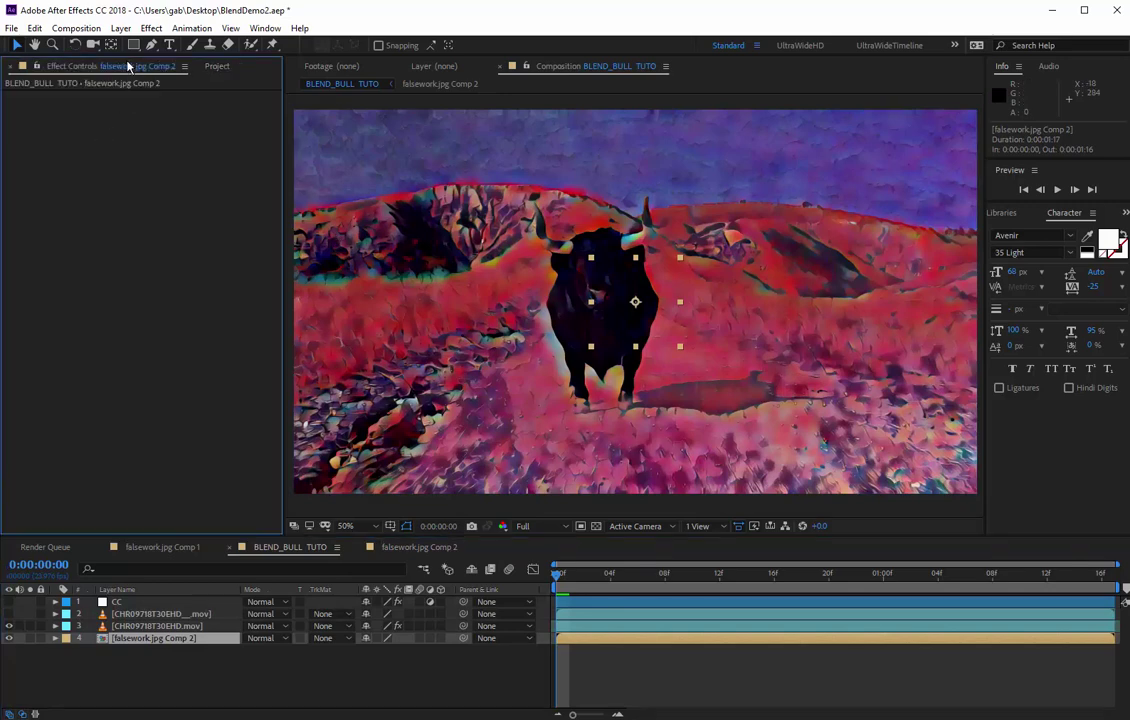
click(140, 626)
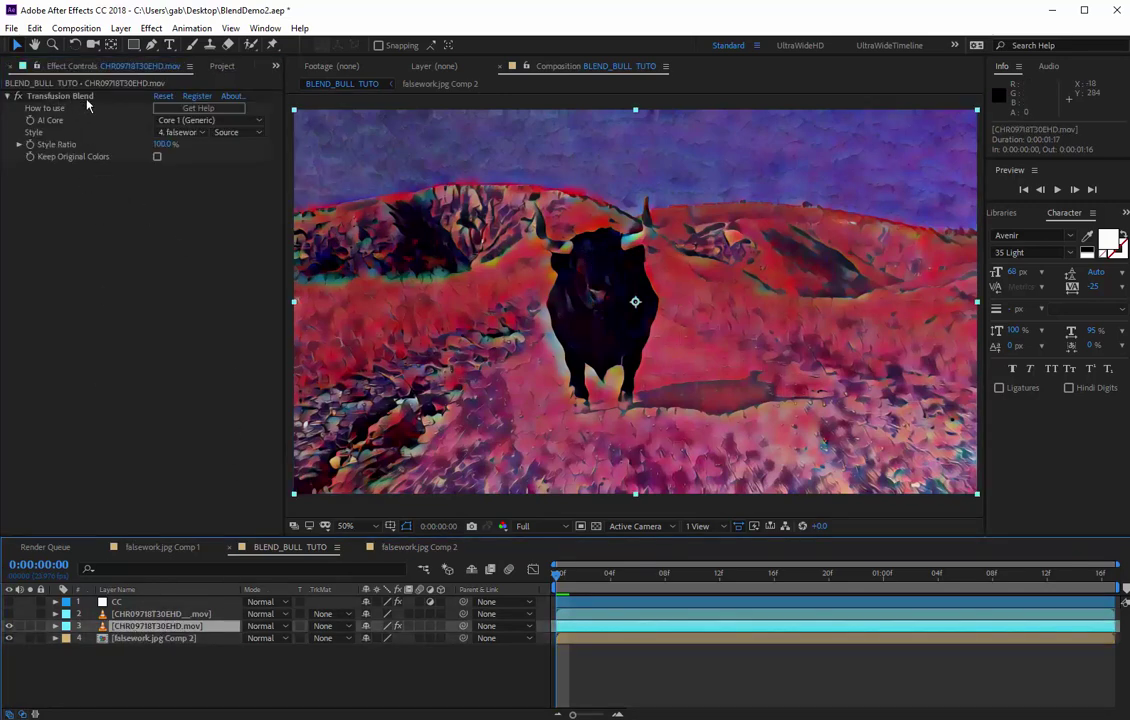
click(210, 121)
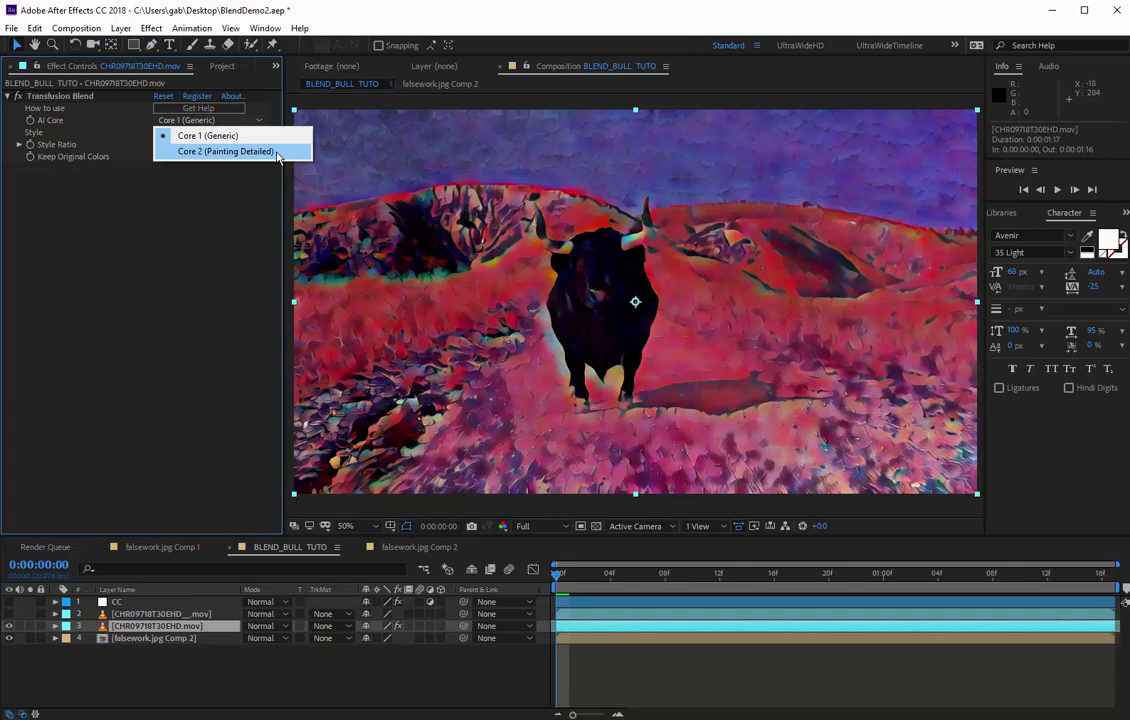
click(225, 151)
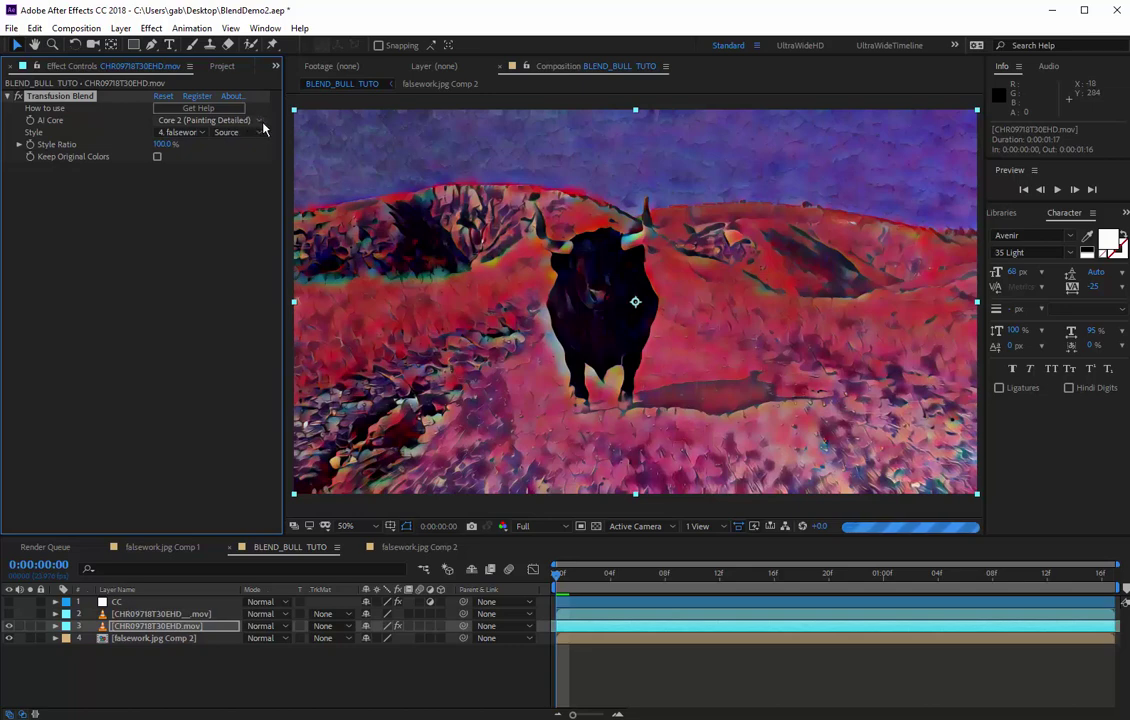
Compare the stylized bull under AI Core 1 (Generic) and Core 2 (Painting Detailed), finishing on Core 2.
click(229, 119)
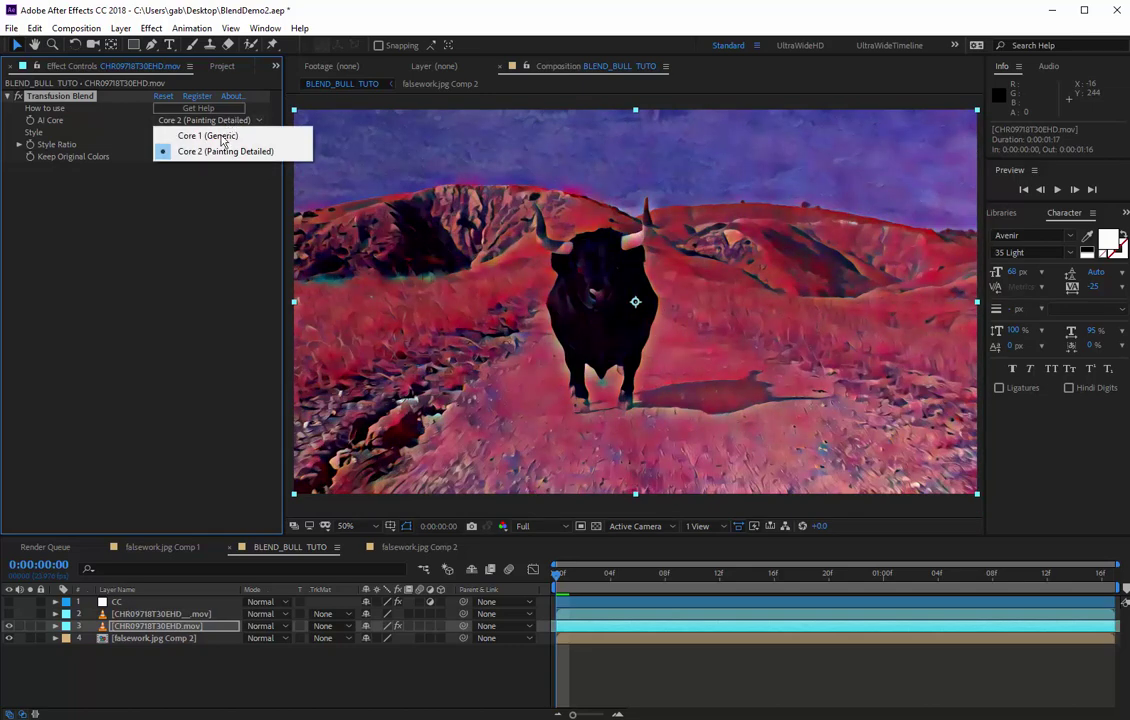
click(222, 132)
click(233, 122)
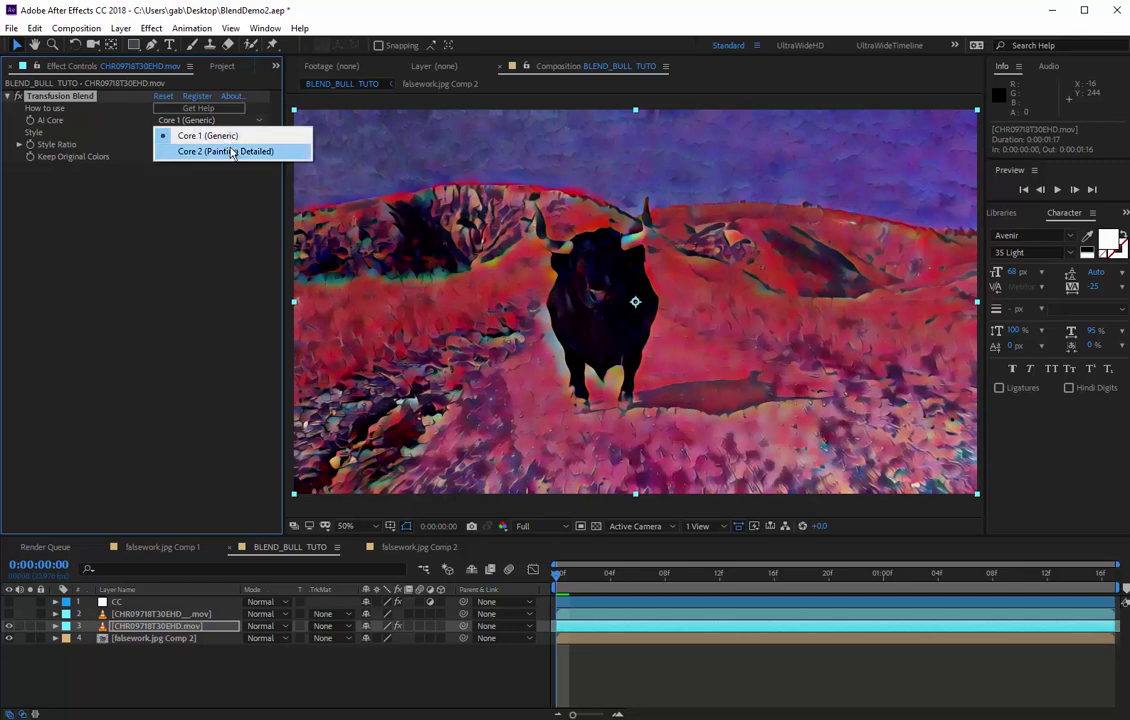
click(240, 151)
click(235, 121)
click(235, 136)
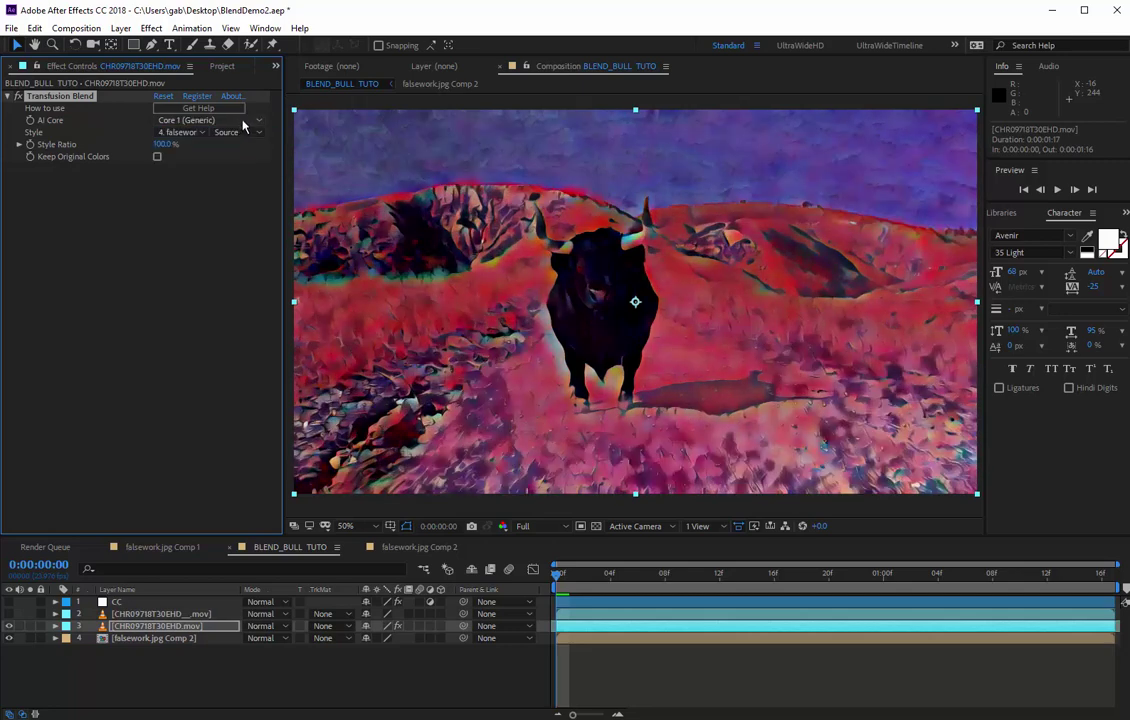
click(240, 121)
click(240, 150)
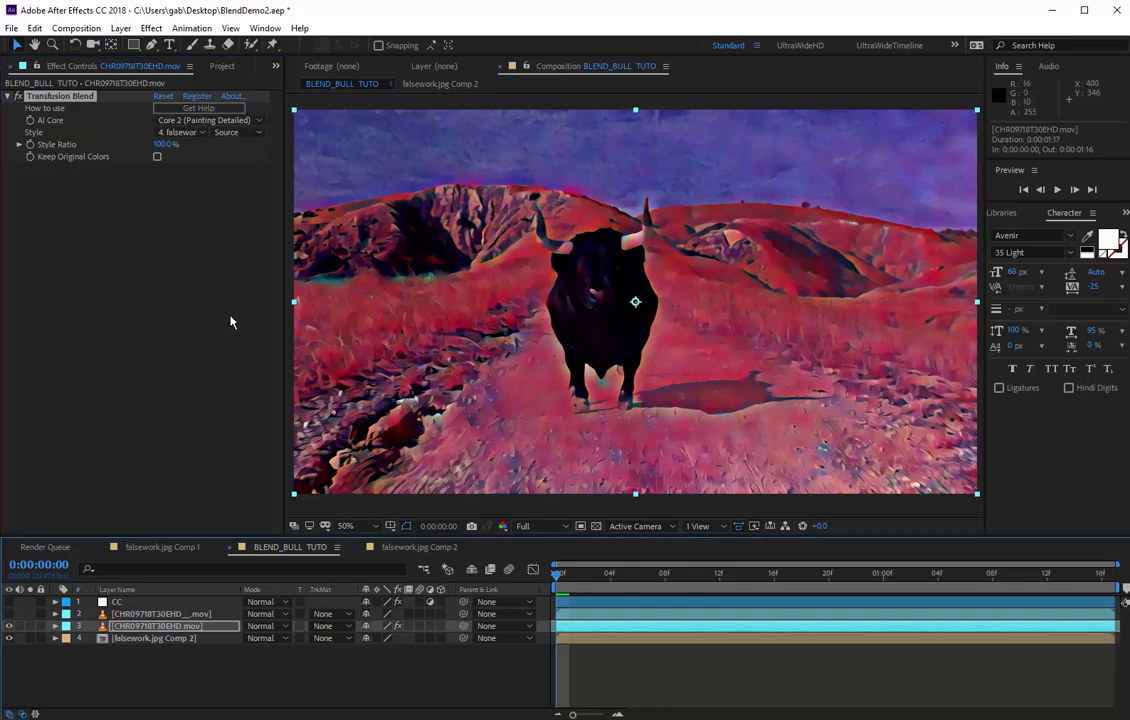
Solo the CHR09718T30EHD__.mov layer and play it back in an enlarged composition view, restoring the panel layout at the end.
click(9, 613)
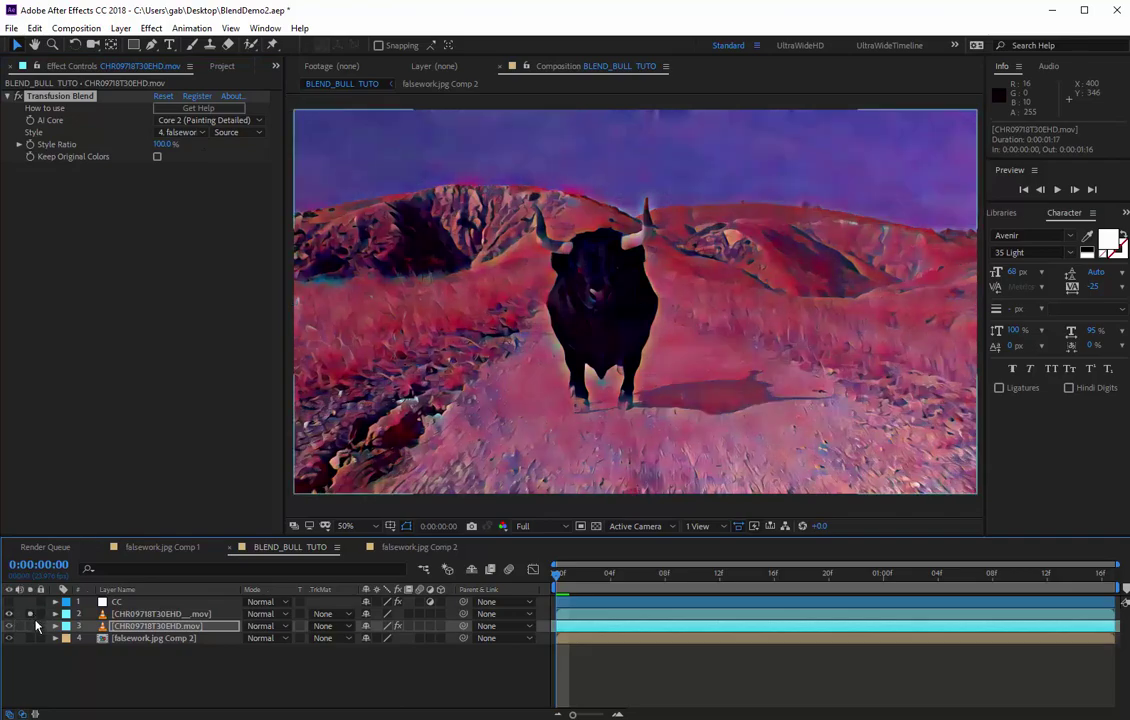
key(space)
key(grave)
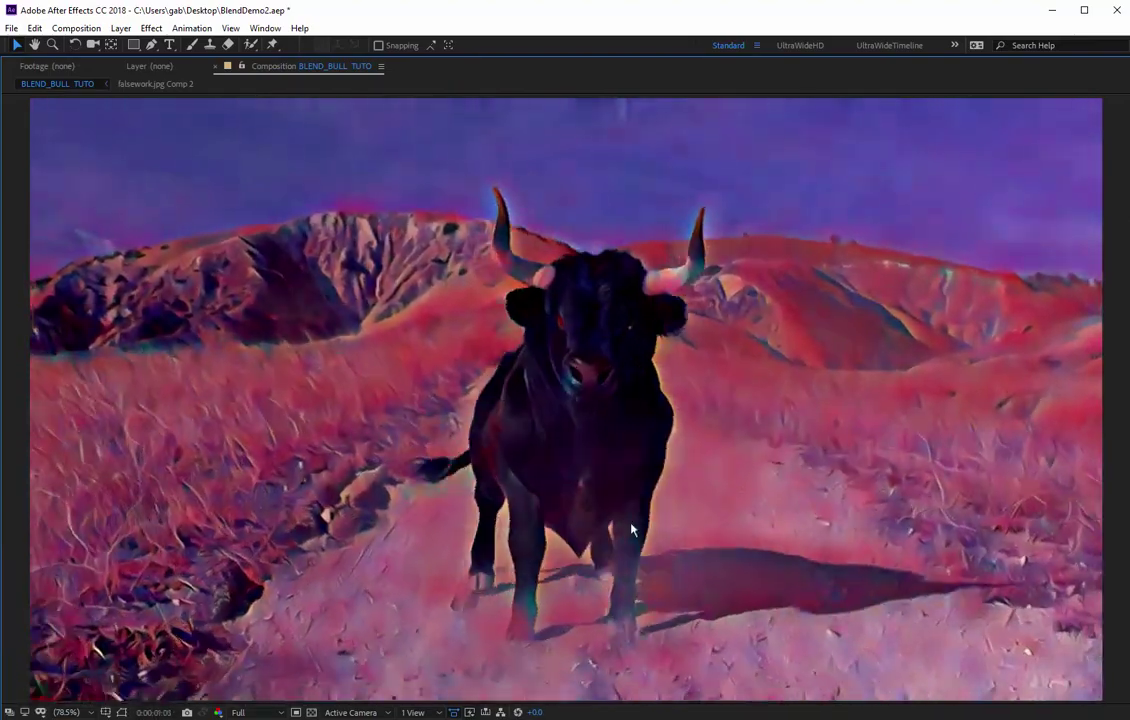
key(space)
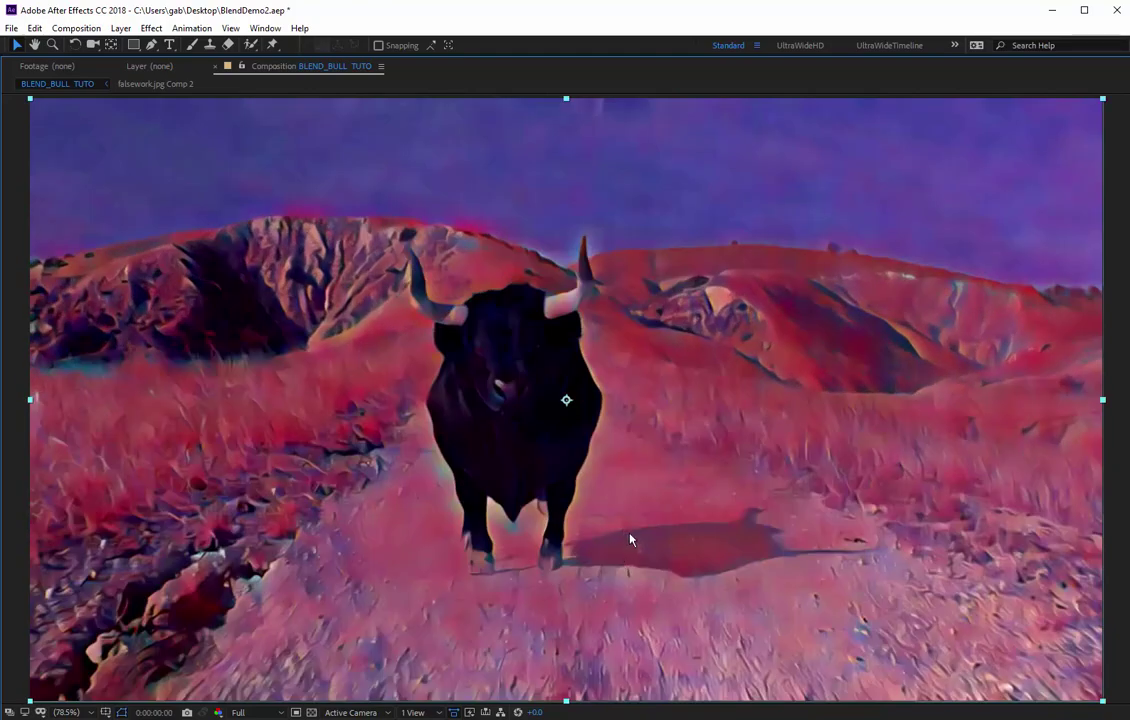
key(Tab)
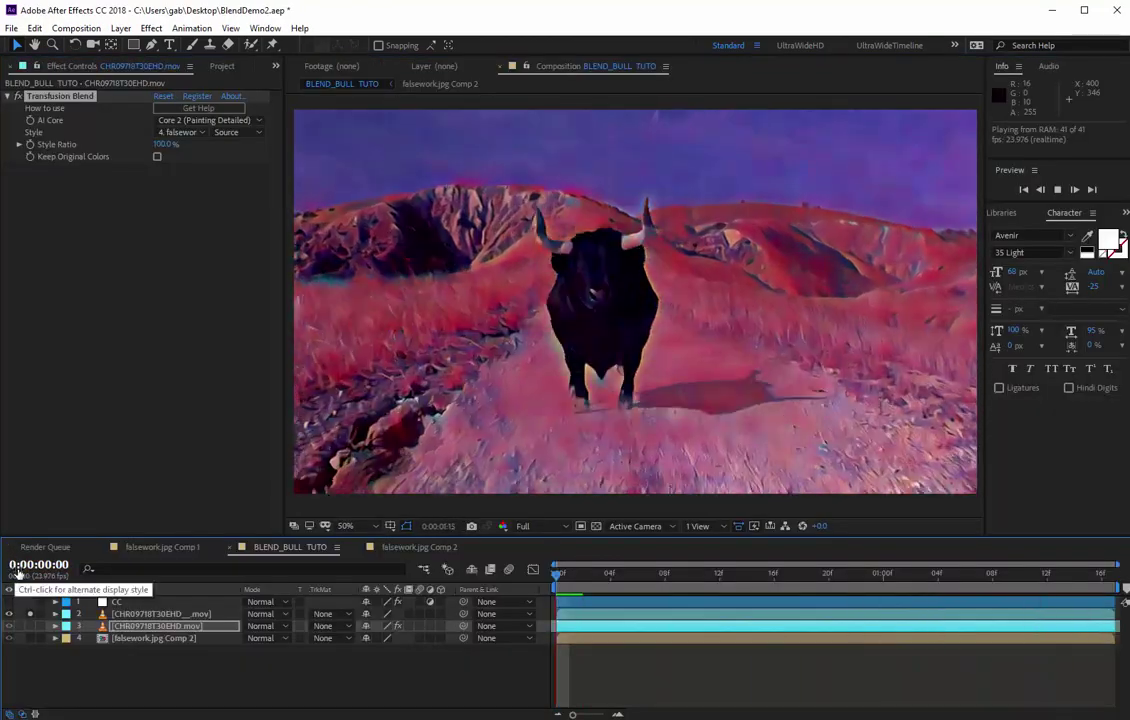
Enable the Curves effect on the CC layer and expand its settings, with the bull framed at 100%.
click(661, 285)
scroll(661, 285, up, 2)
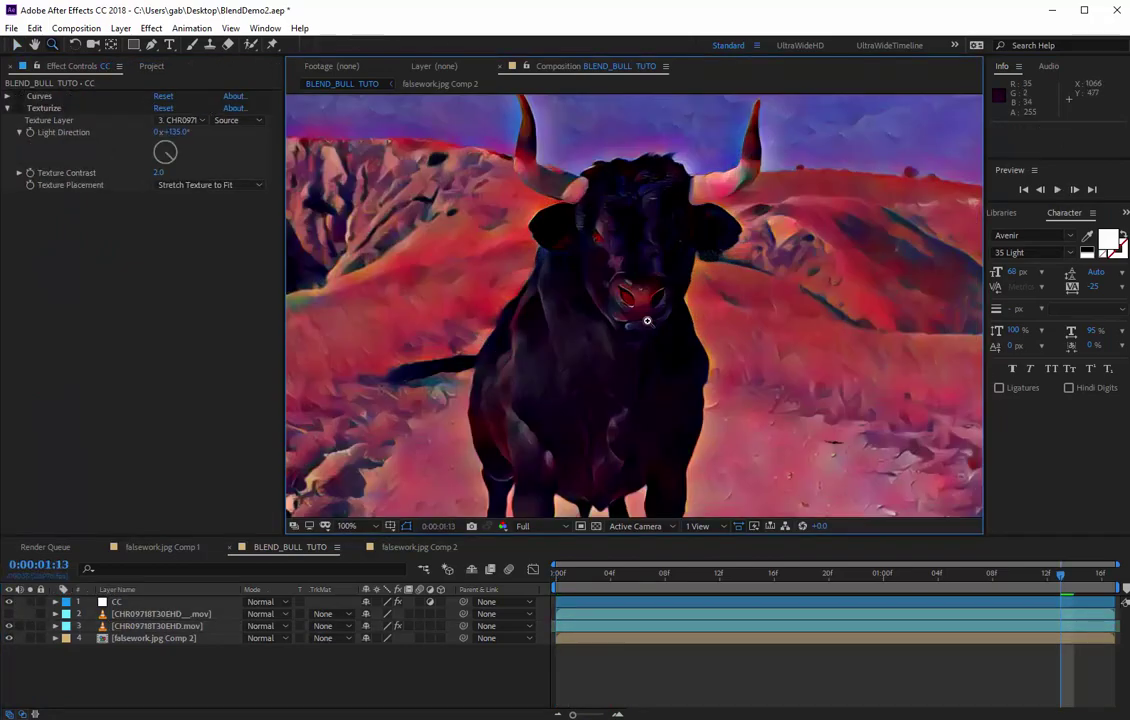
drag(618, 366, 620, 295)
key(v)
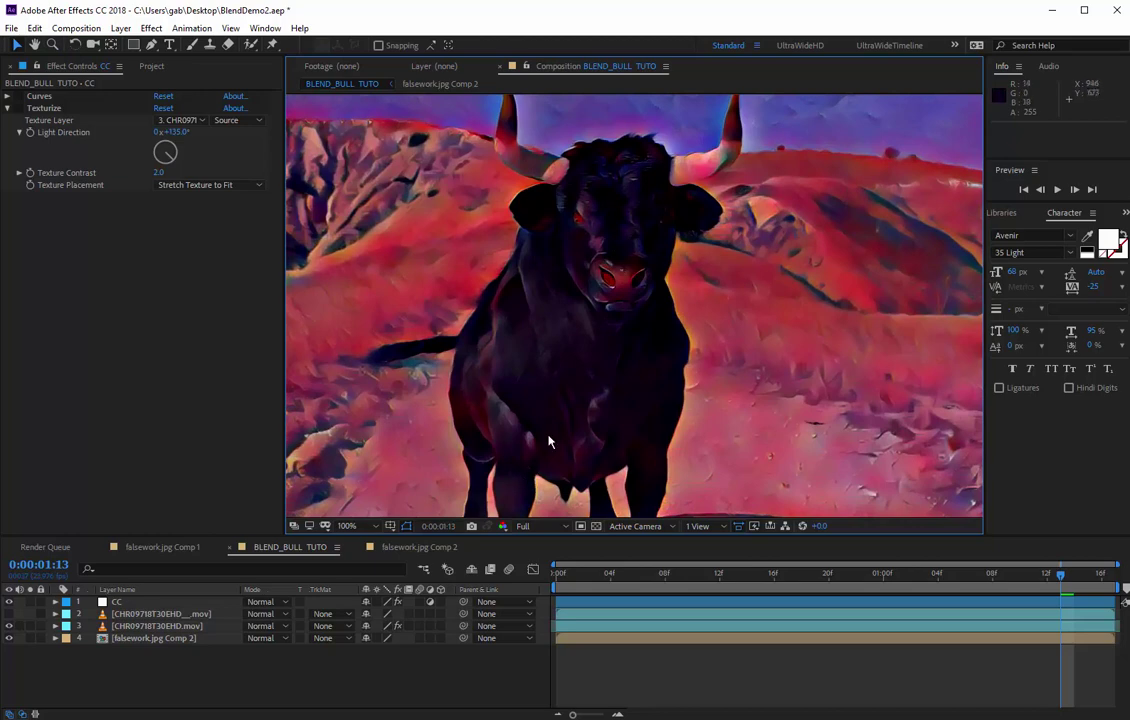
key(space)
drag(566, 355, 631, 315)
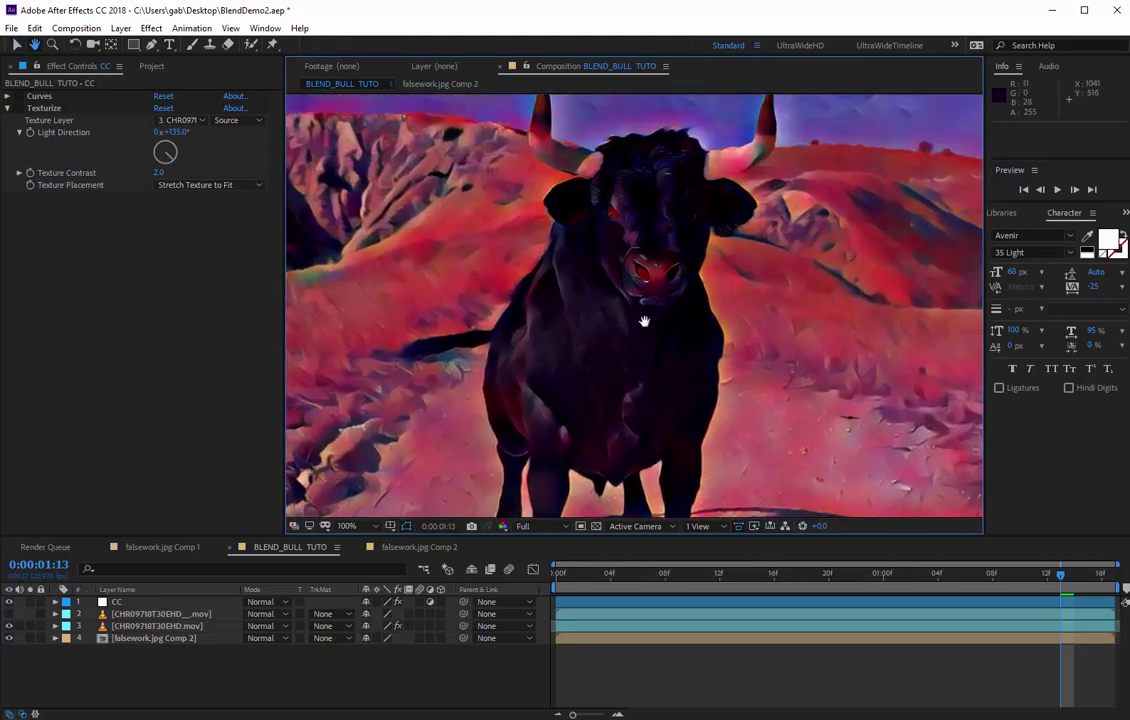
click(122, 604)
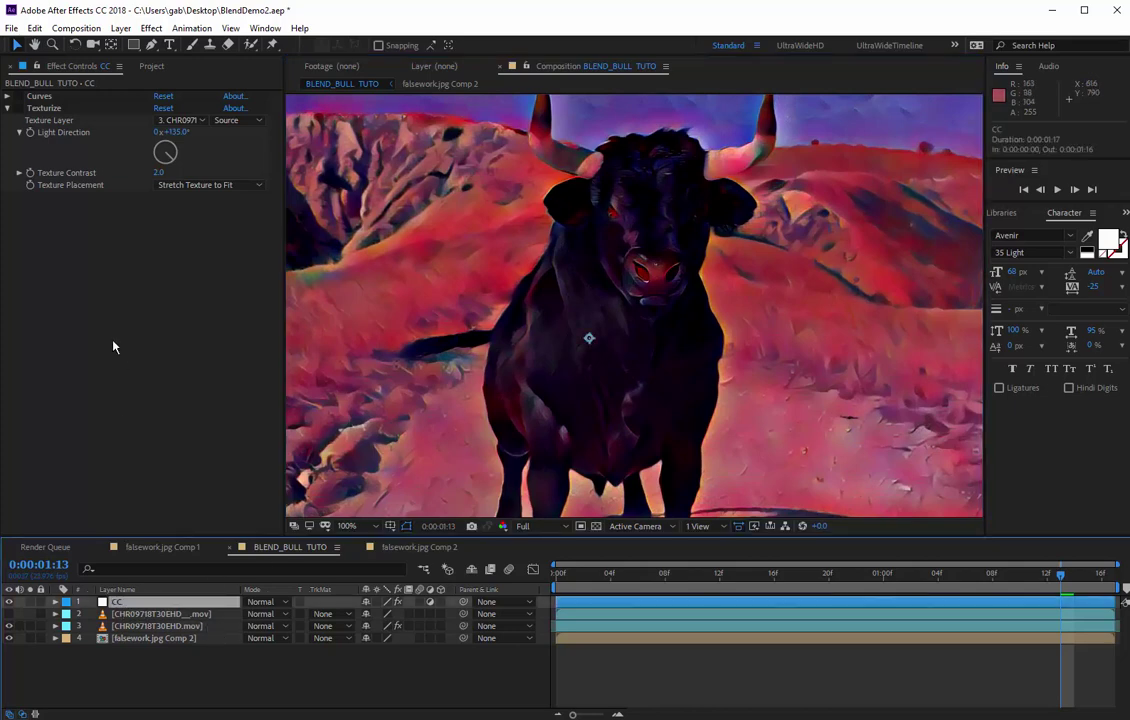
click(8, 95)
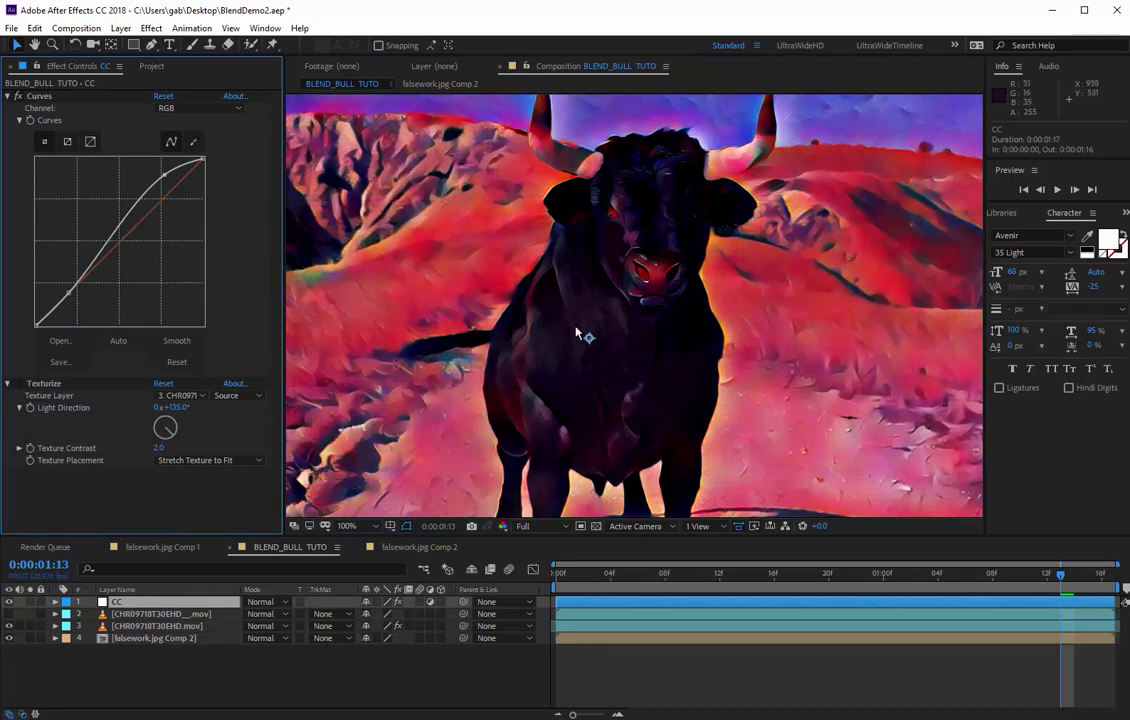
Compare the CHR09718T30EHD.mov layer with Transfusion Blend switched off and on.
click(130, 626)
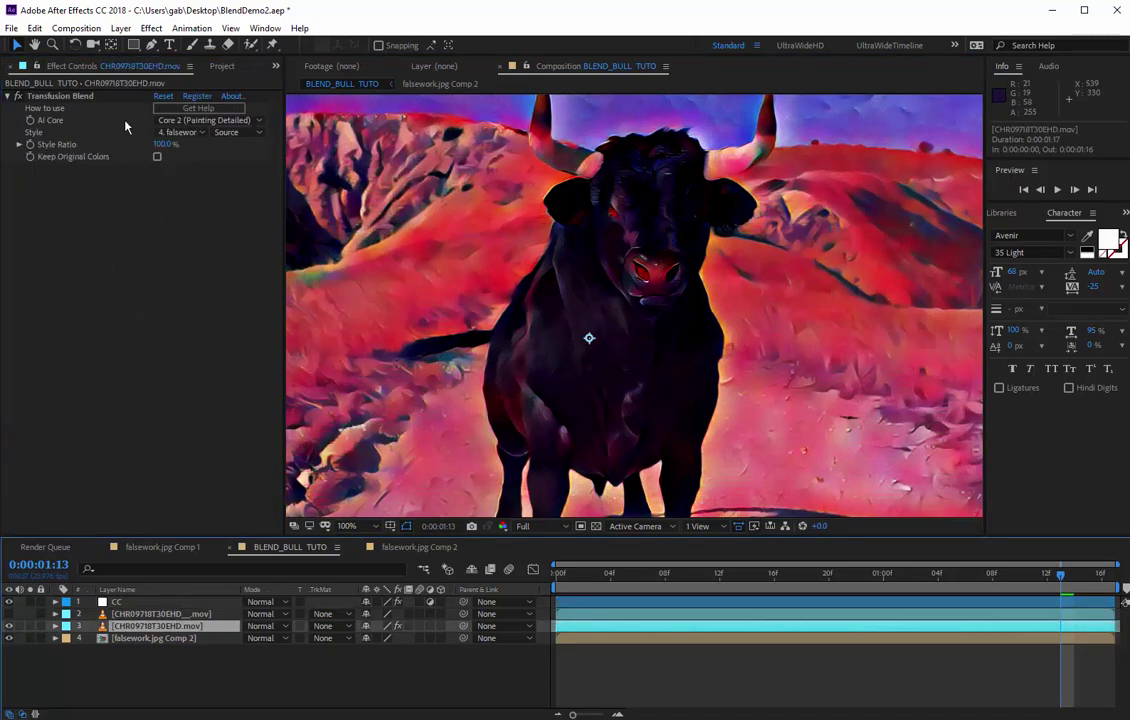
click(17, 96)
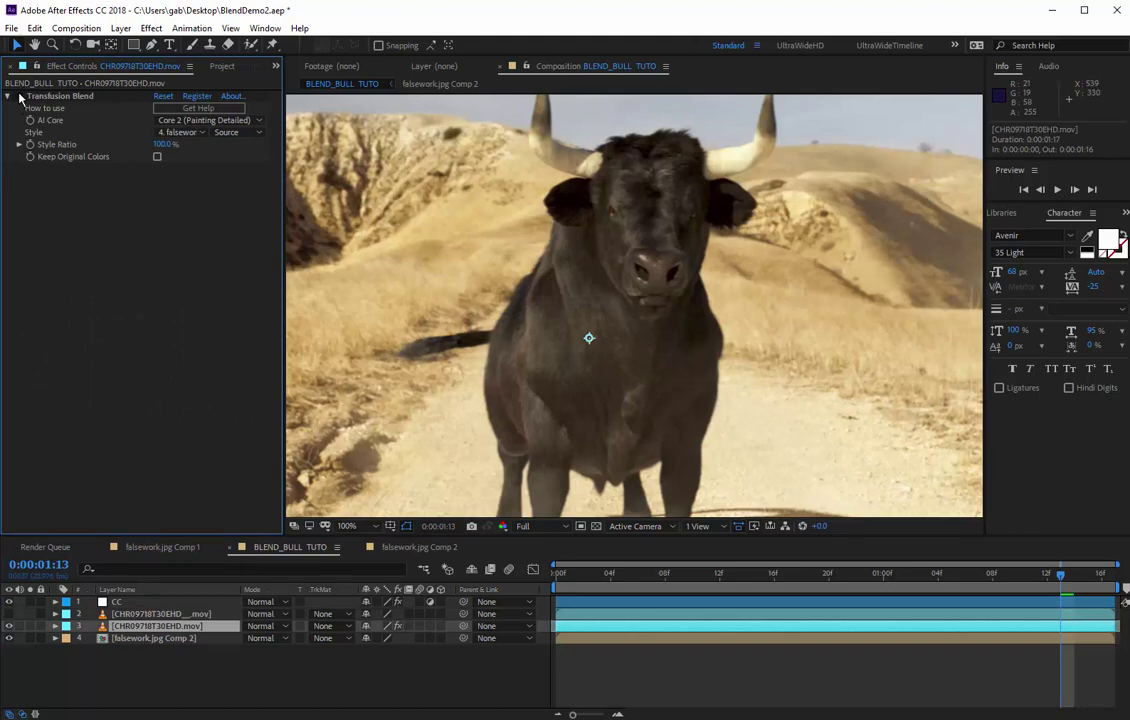
click(18, 96)
click(18, 97)
click(18, 97)
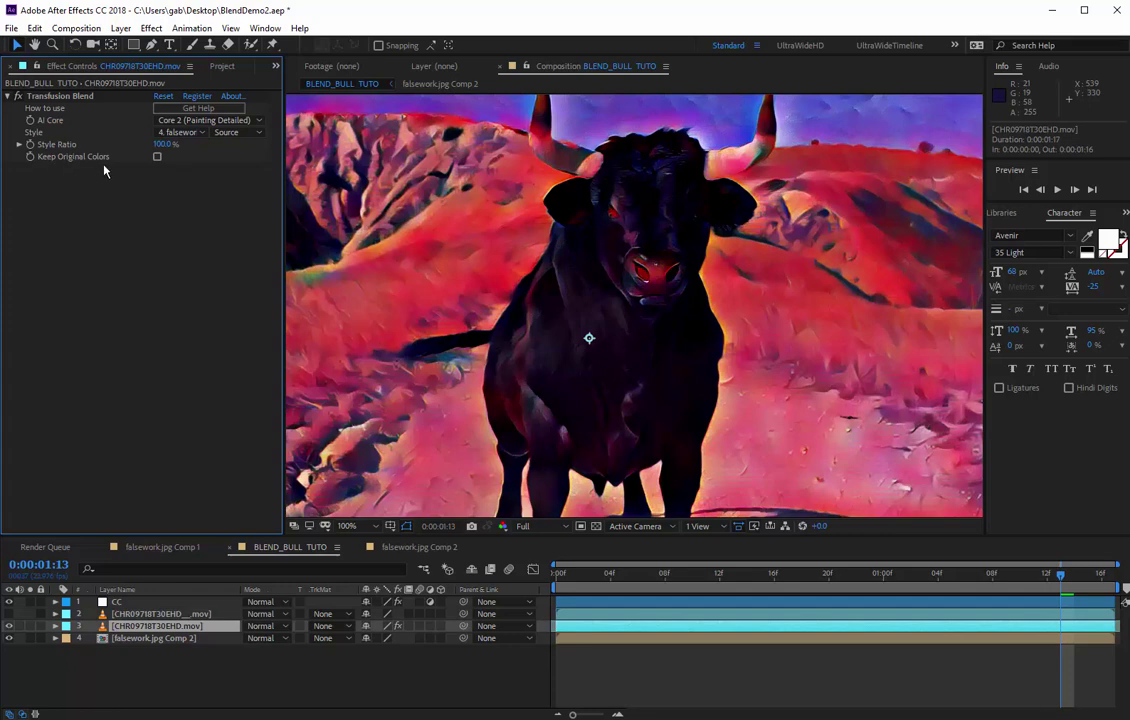
Enable Keep Original Colors in Transfusion Blend and compare the result with the stylized colors and the unprocessed footage.
click(158, 157)
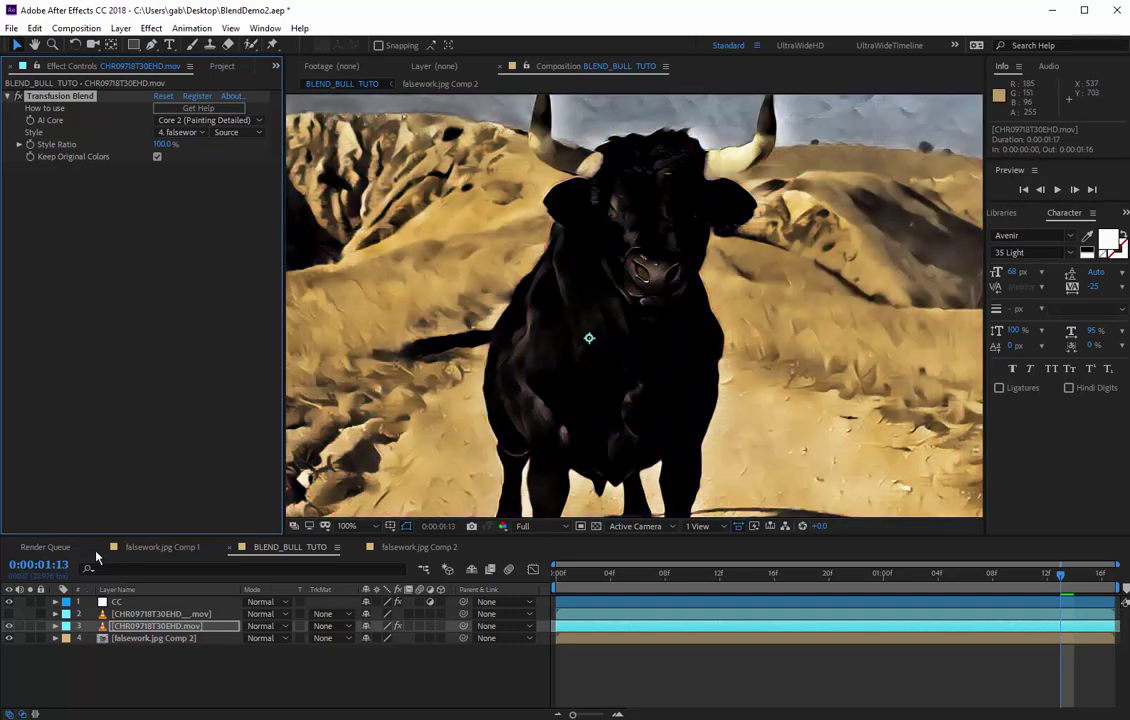
click(157, 157)
click(157, 157)
click(157, 157)
click(157, 158)
click(18, 97)
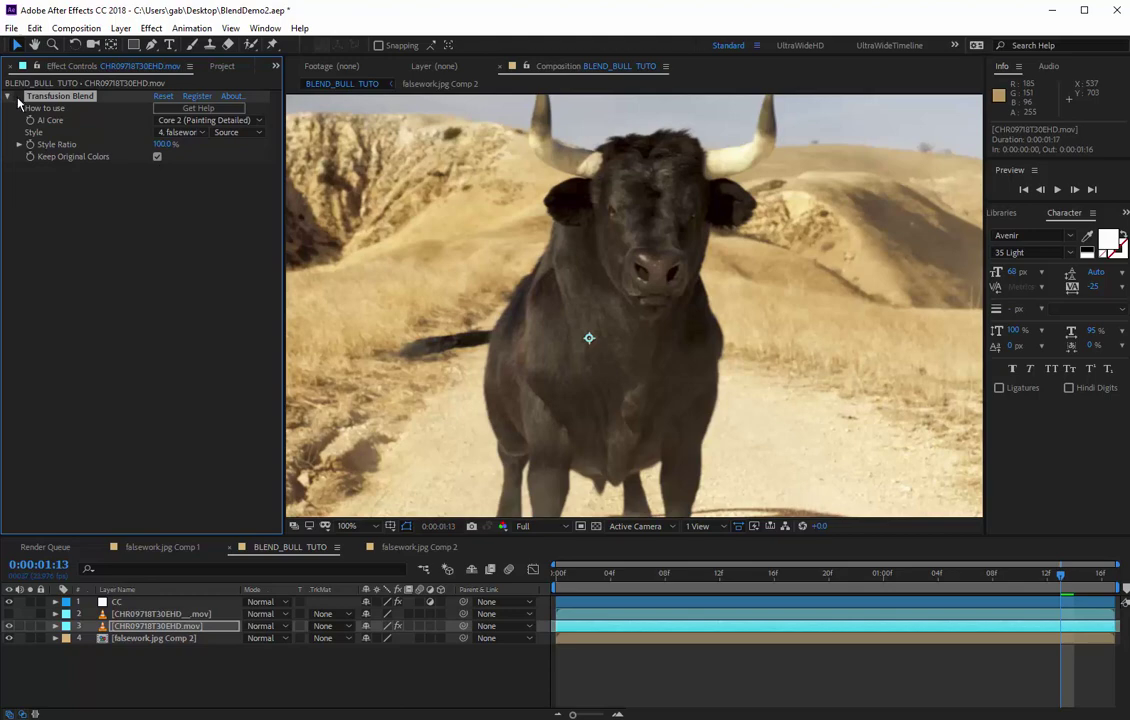
click(18, 96)
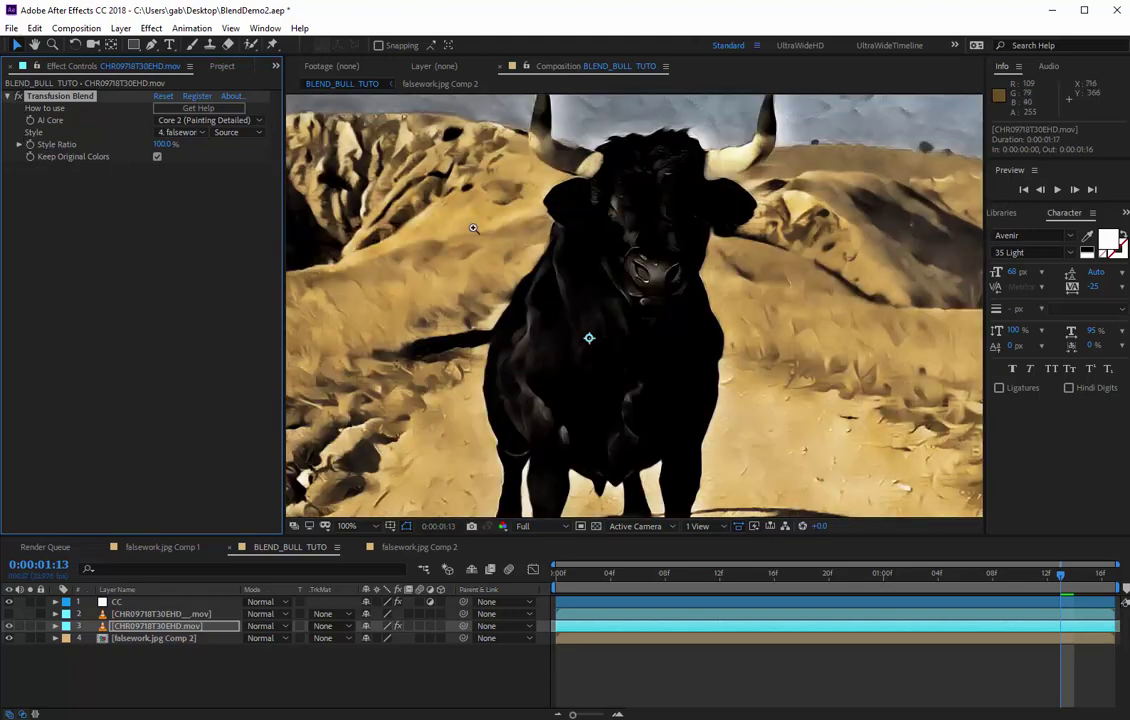
Enable the Texturize effect on the CC layer and use CHR09718T30EHD.mov as its texture layer.
scroll(572, 268, down, 1)
drag(659, 307, 635, 252)
drag(635, 252, 639, 255)
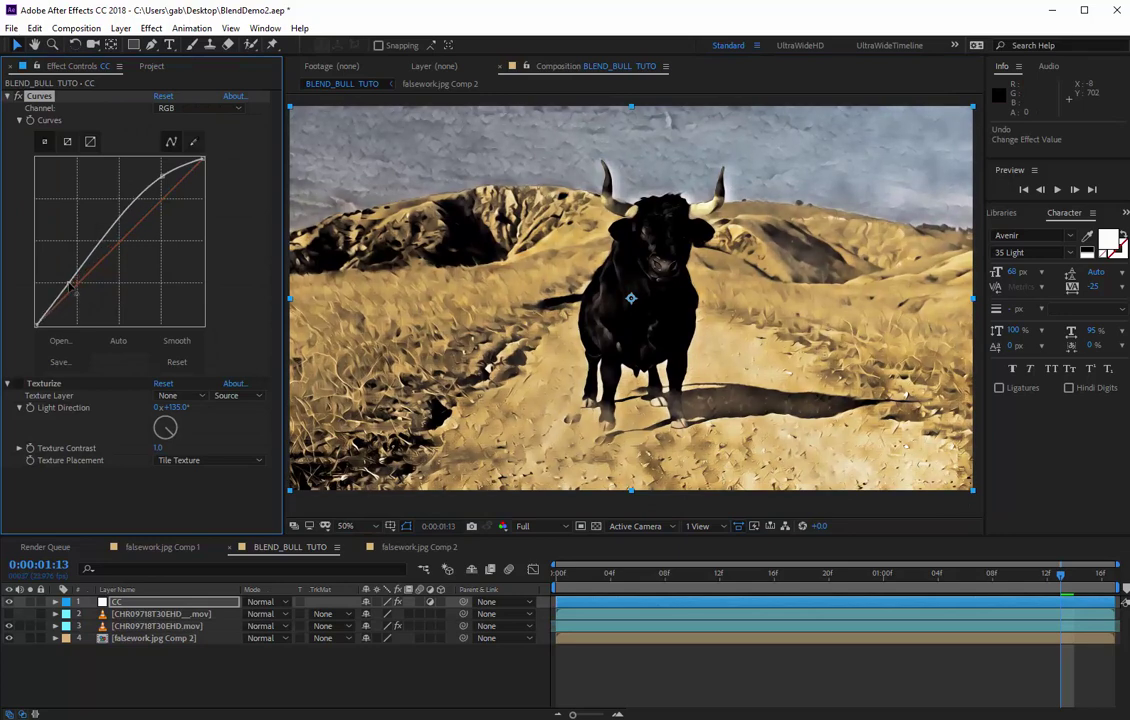
click(8, 96)
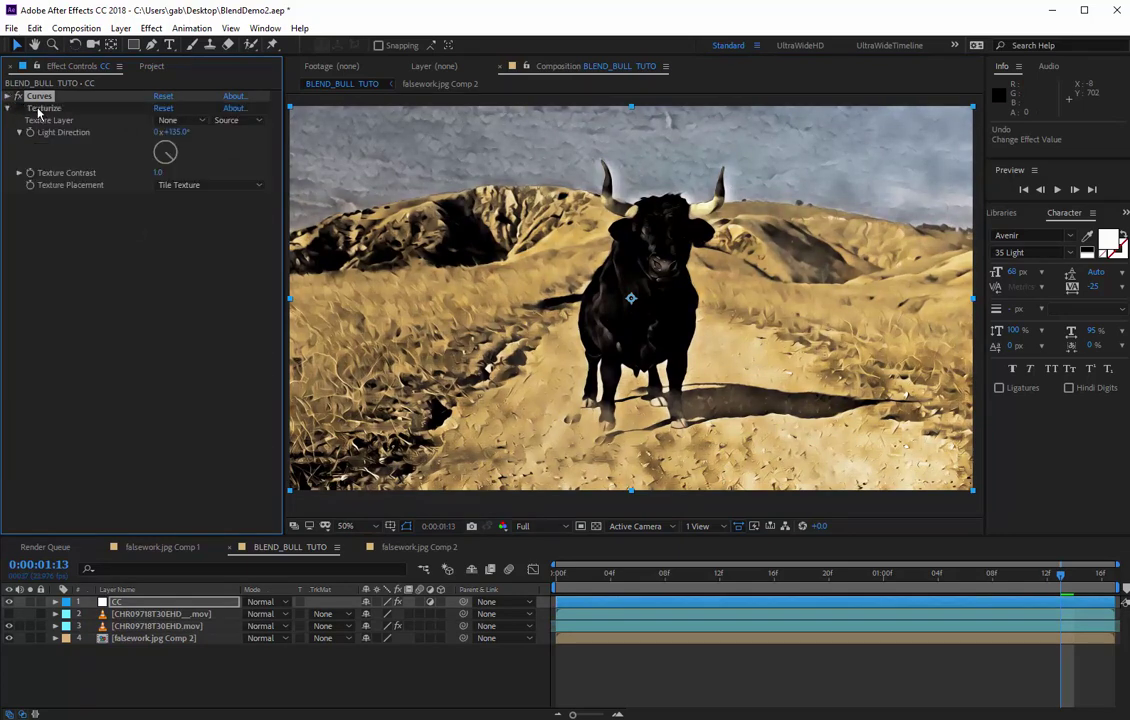
click(43, 108)
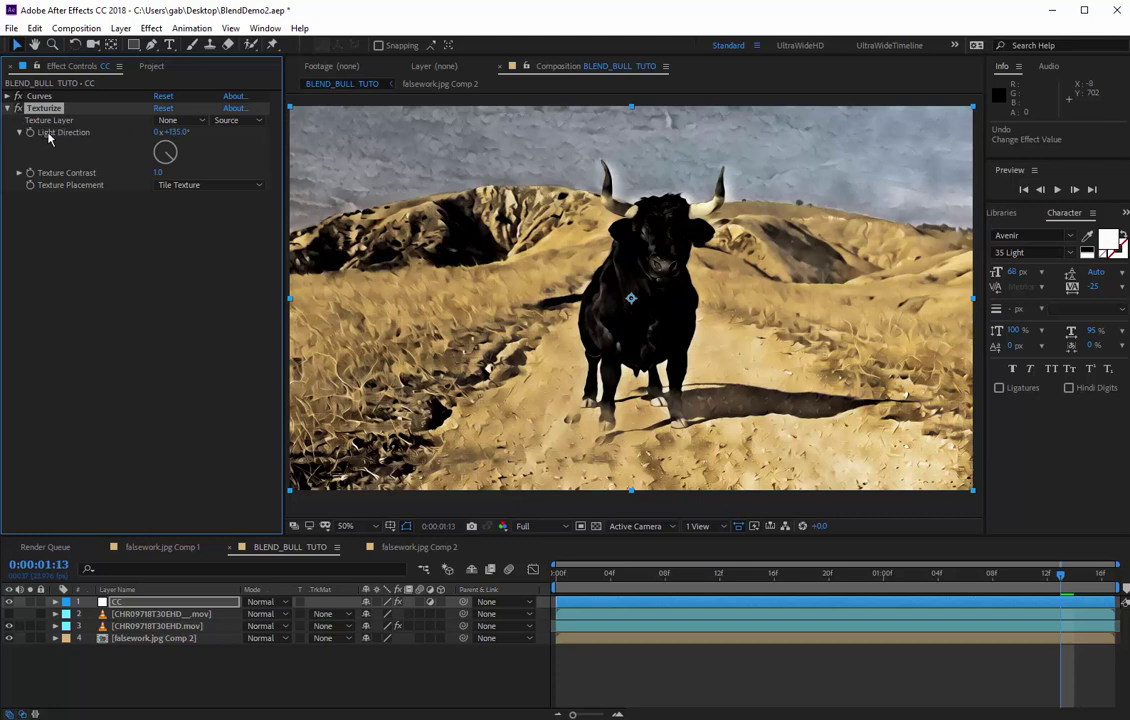
click(176, 120)
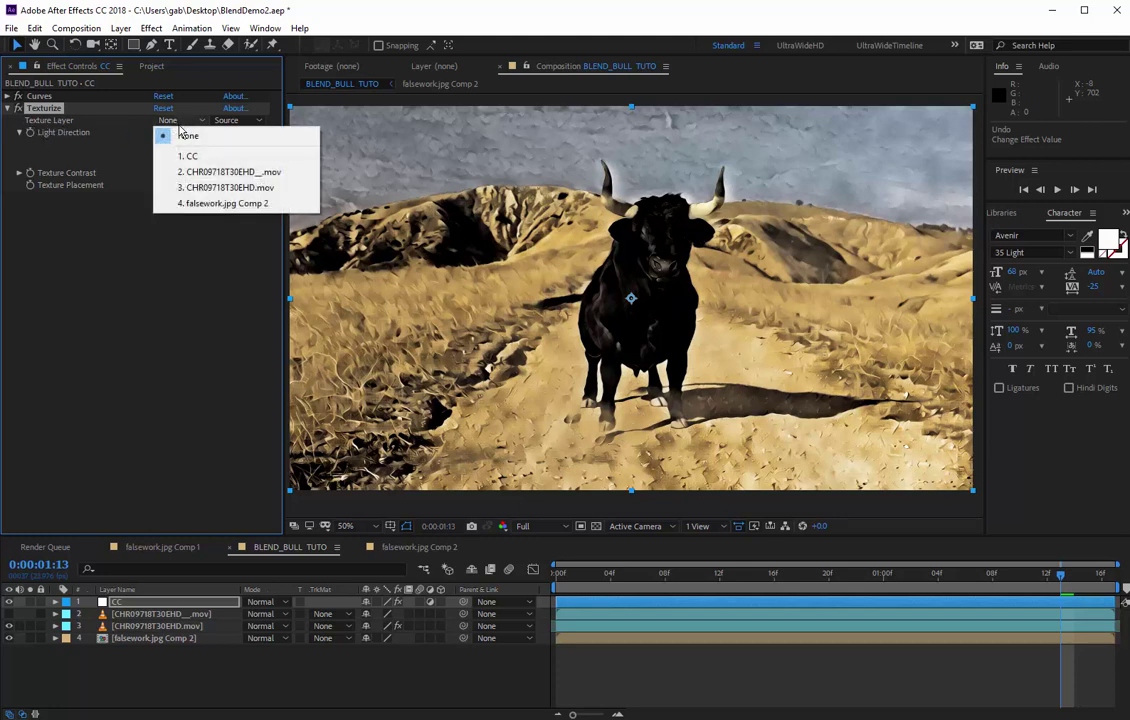
click(261, 189)
click(231, 220)
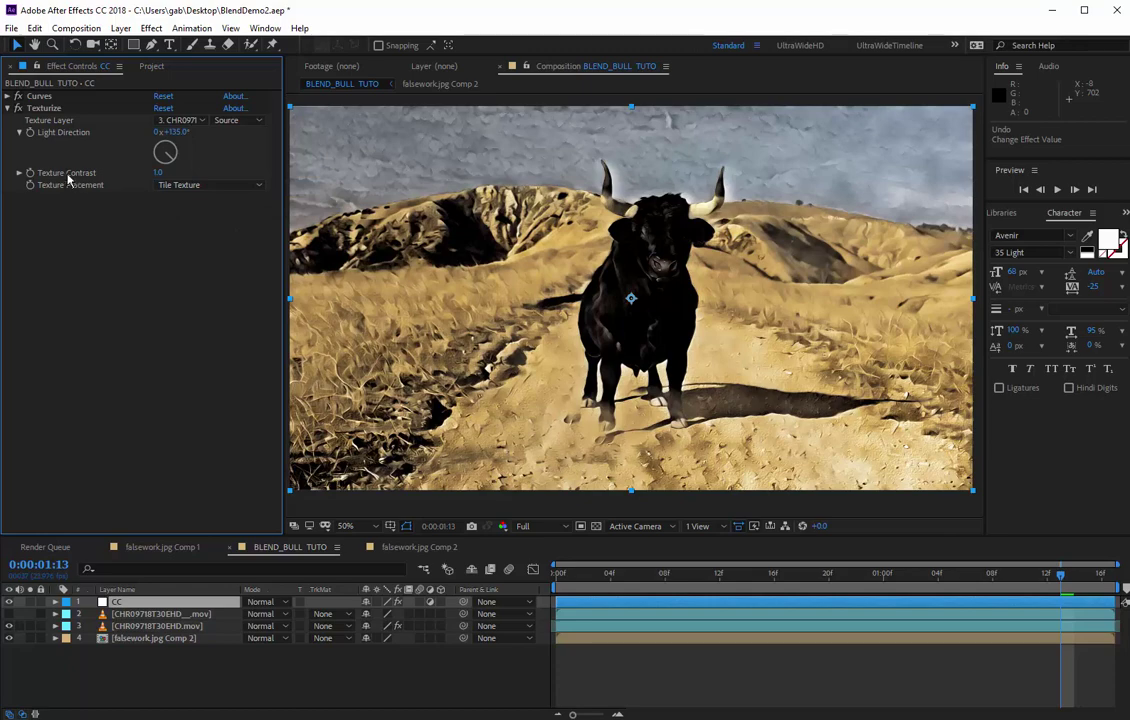
Set Texturize's Texture Contrast to 2 and its Texture Placement to Stretch Texture to Fit.
scroll(667, 310, up, 2)
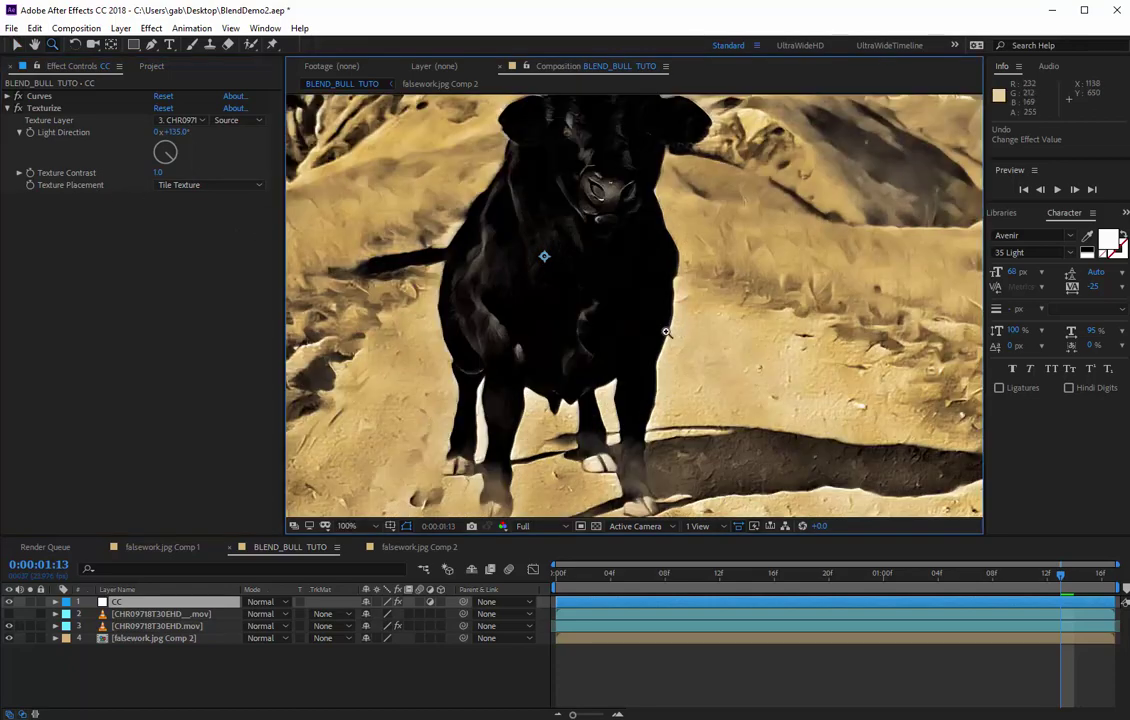
drag(664, 383, 638, 333)
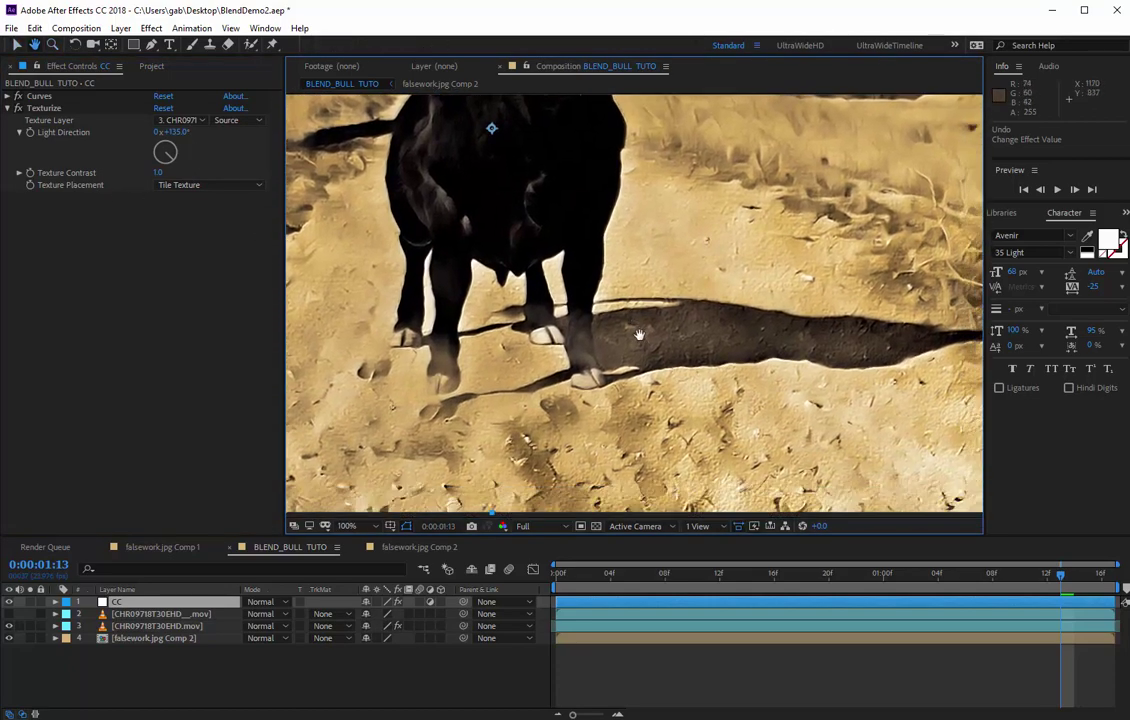
click(159, 173)
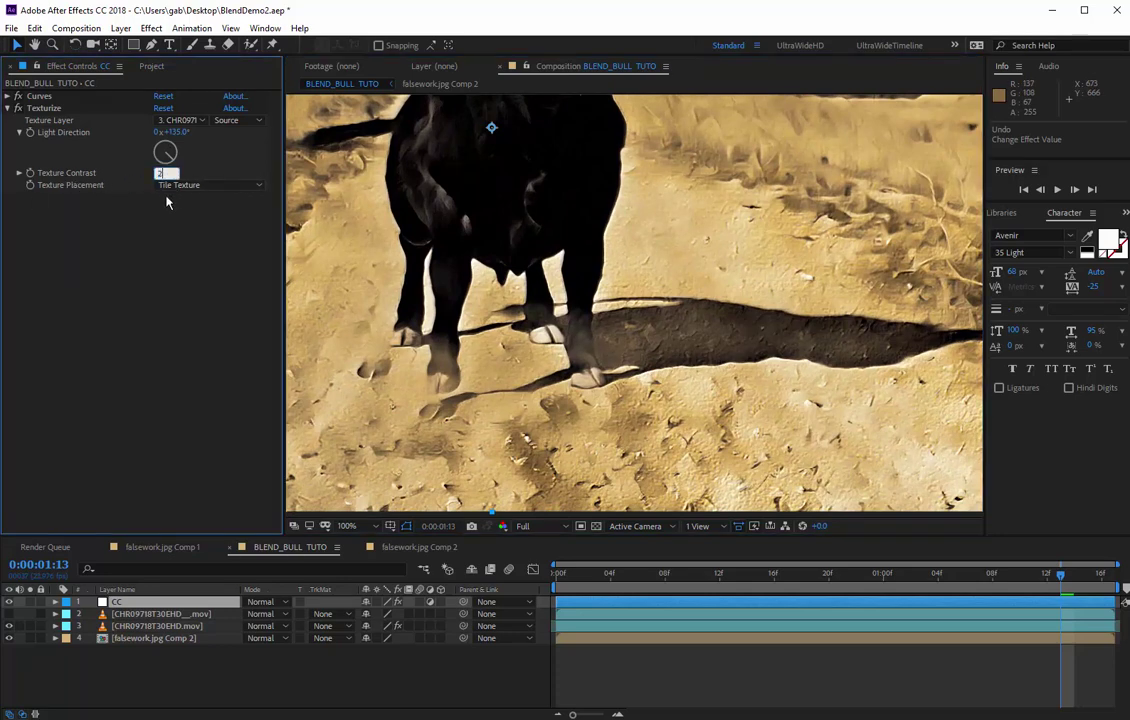
key(Return)
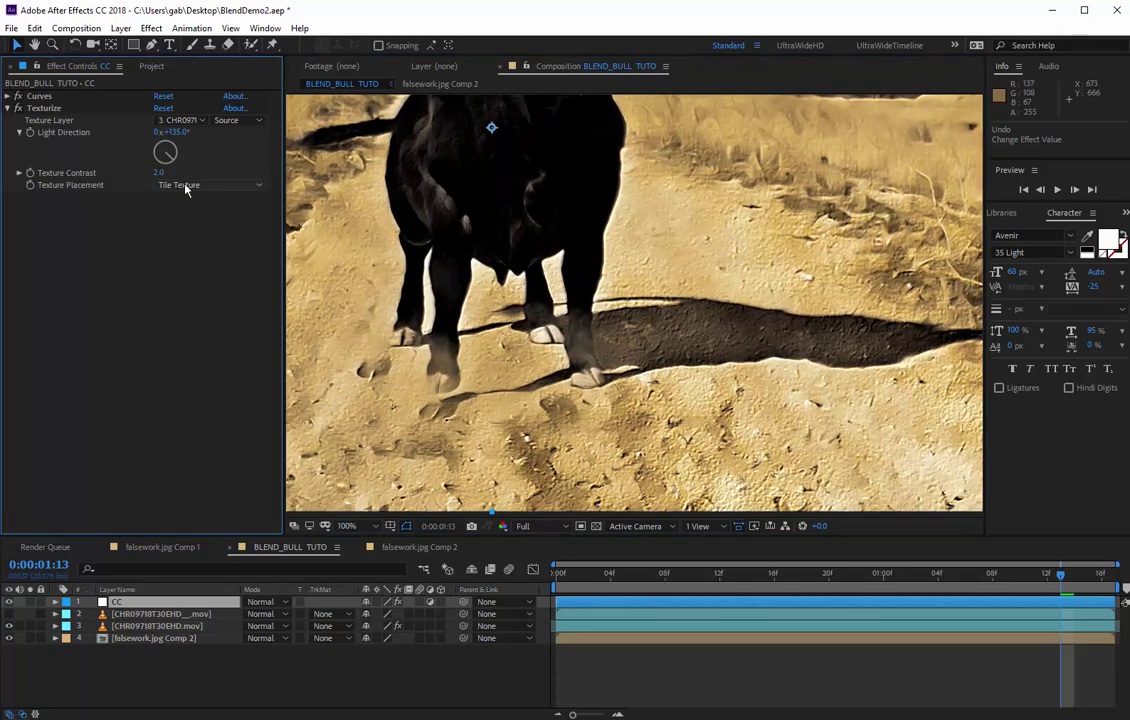
click(194, 186)
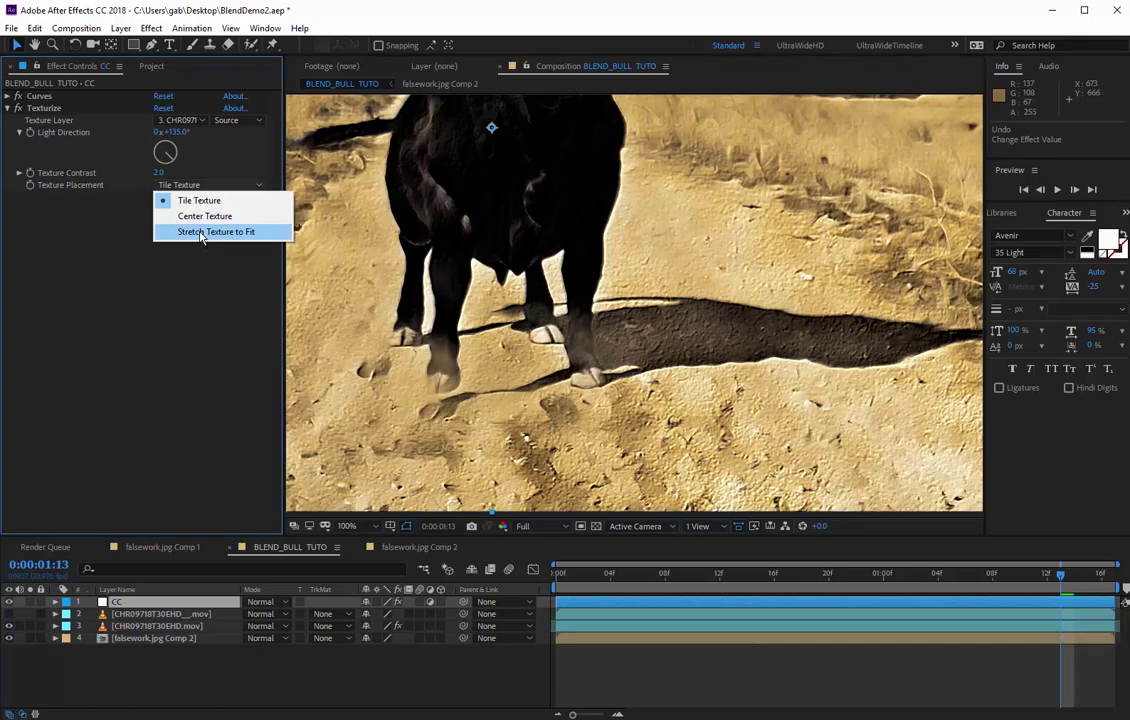
click(201, 234)
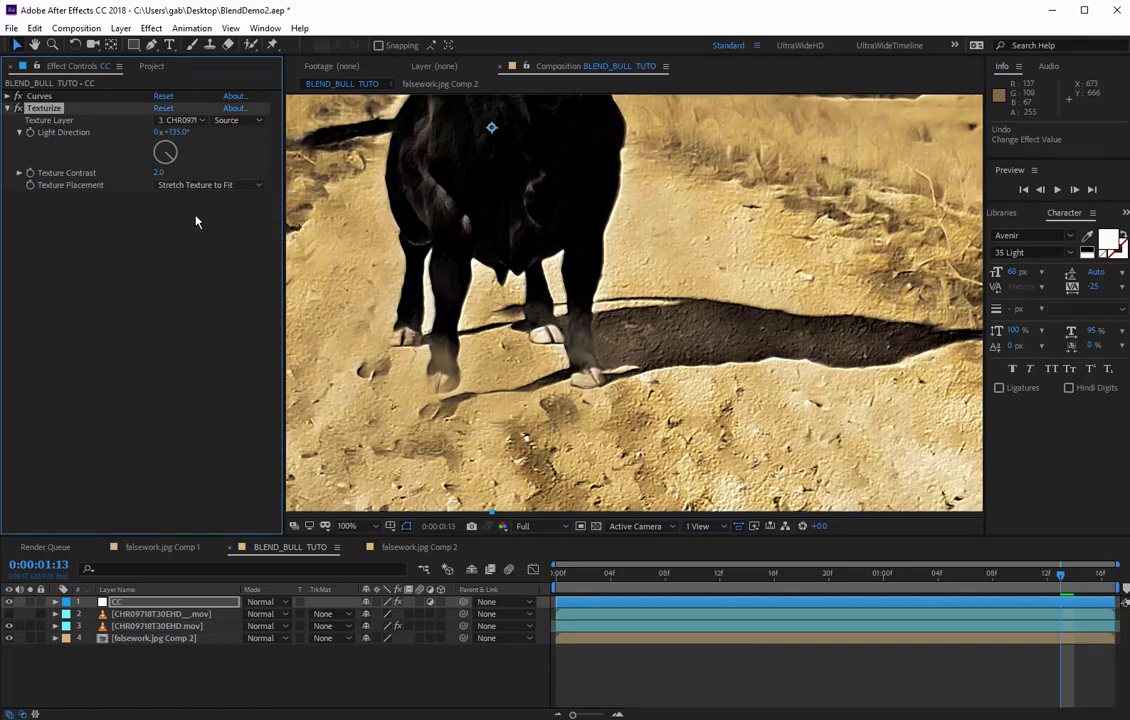
click(89, 153)
Compare the bull's head and body with the Texturize effect switched off and on.
drag(535, 202, 552, 398)
click(18, 108)
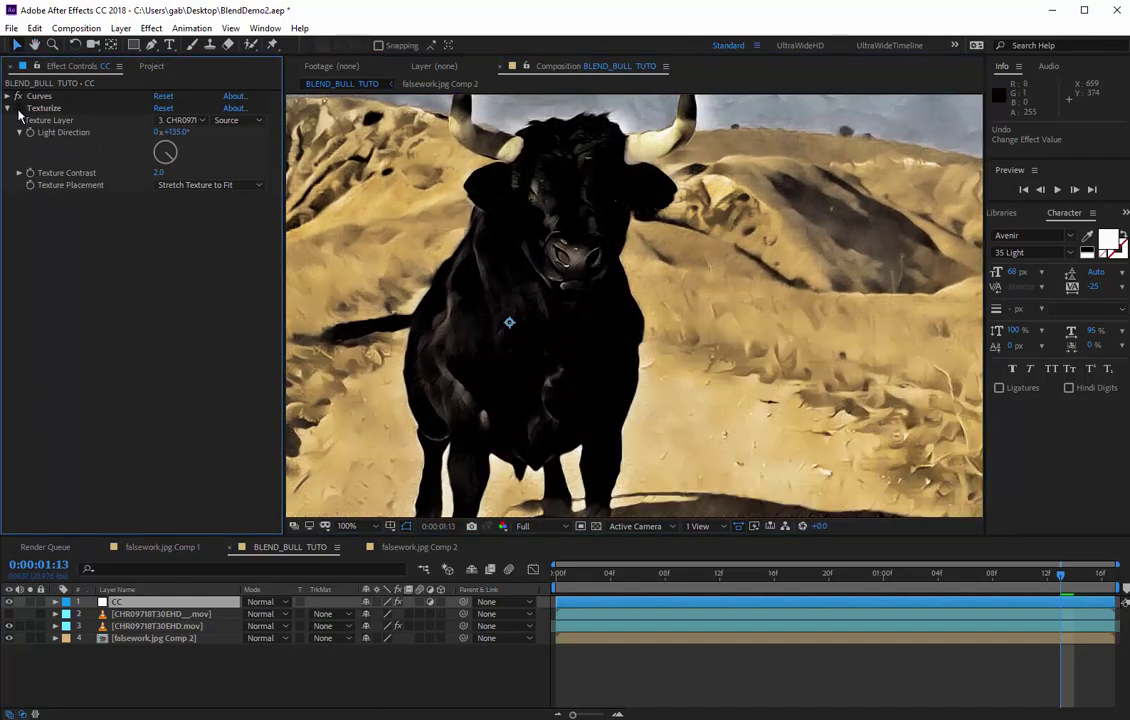
click(18, 109)
click(15, 110)
click(16, 110)
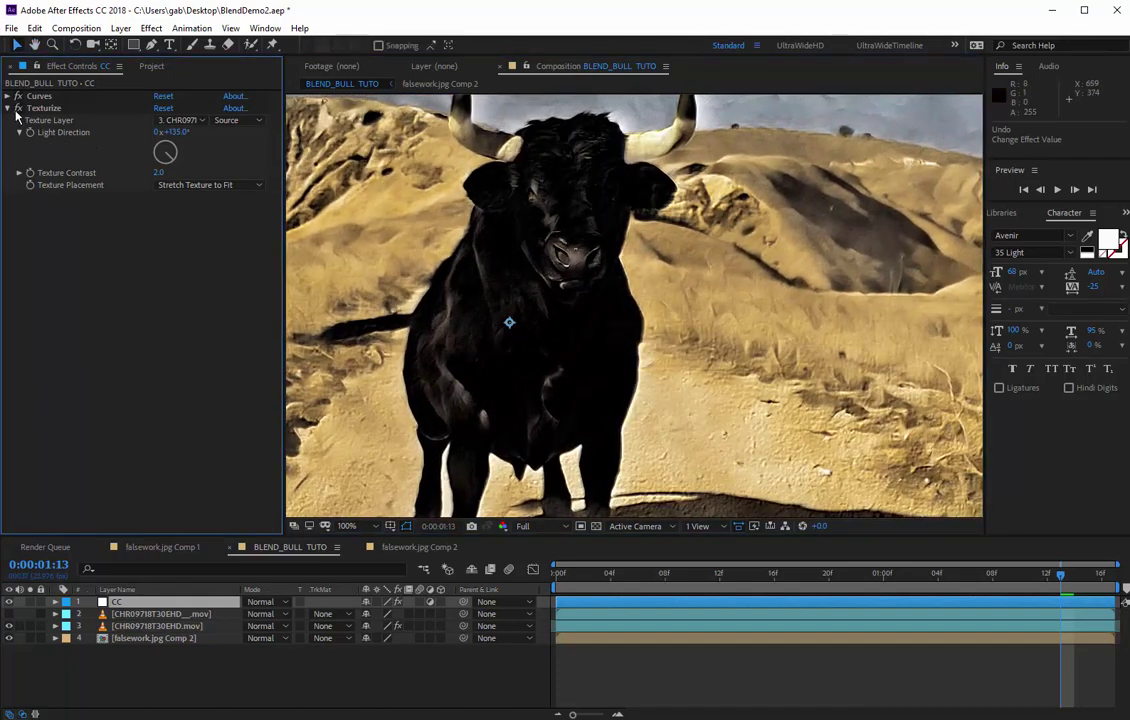
click(19, 109)
Inspect the grass and dirt beside the bull with and without the Texturize effect.
key(space)
drag(455, 272, 707, 180)
click(17, 109)
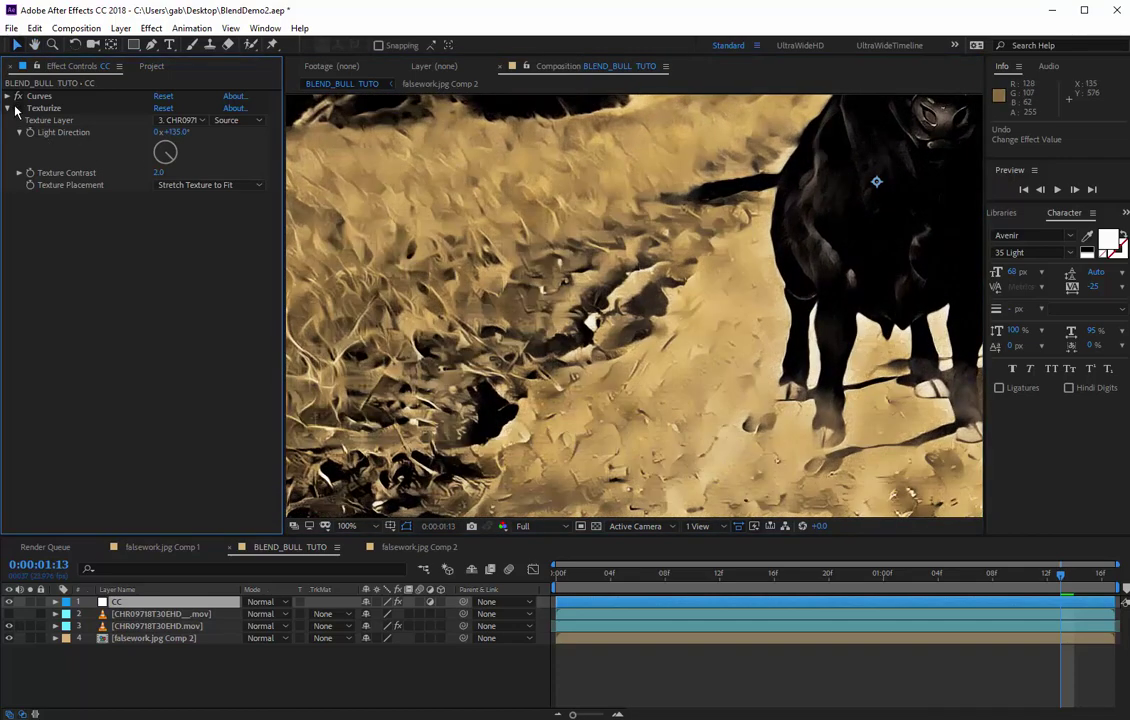
click(17, 109)
click(17, 109)
click(17, 109)
key(space)
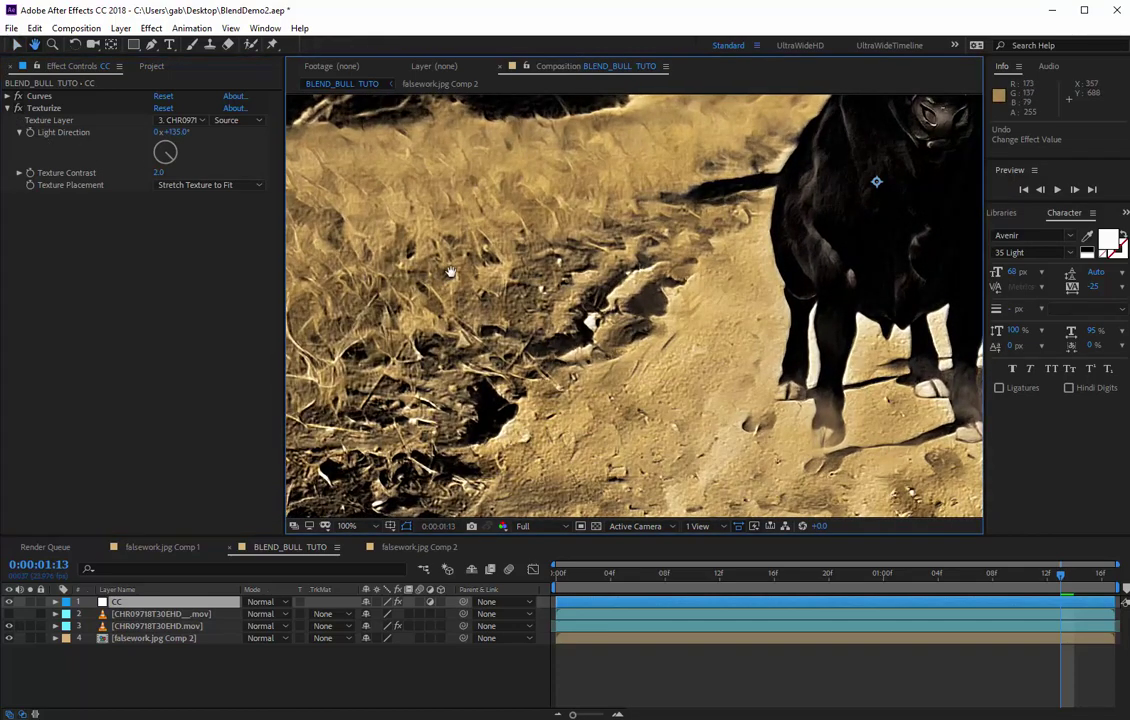
drag(449, 272, 486, 180)
click(18, 109)
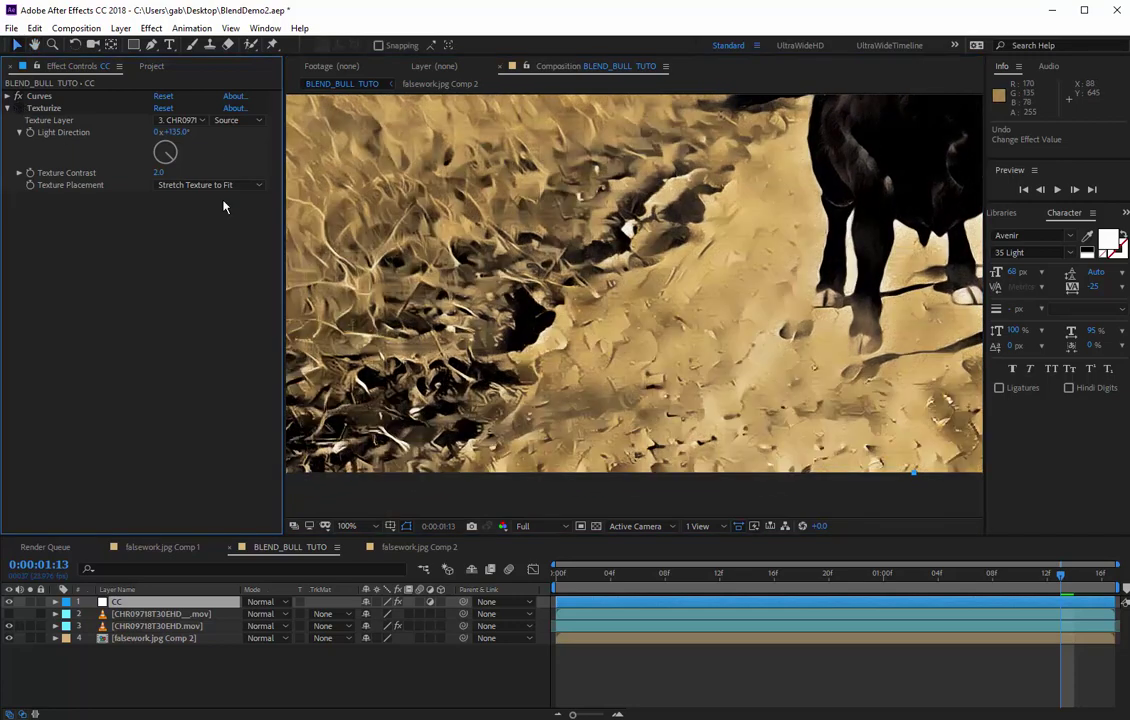
Compare the bull's lower body and surrounding ground with Texturize on and off, leaving the effect enabled and selected.
click(18, 108)
key(space)
drag(548, 194, 300, 294)
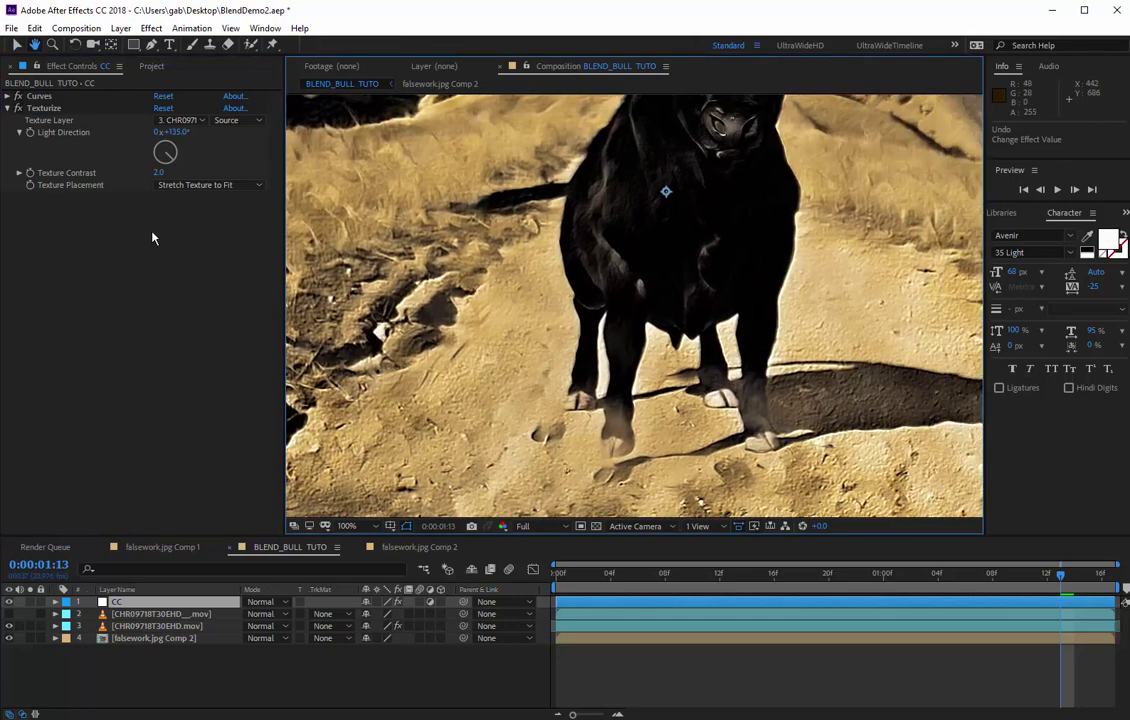
click(18, 108)
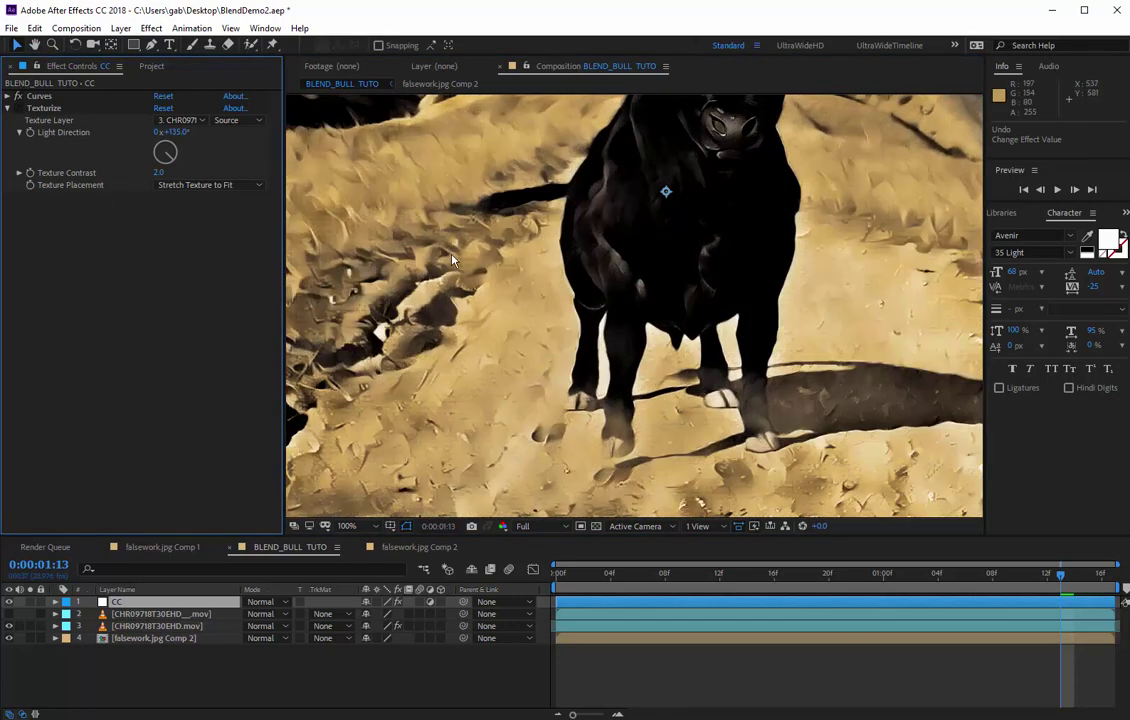
click(18, 108)
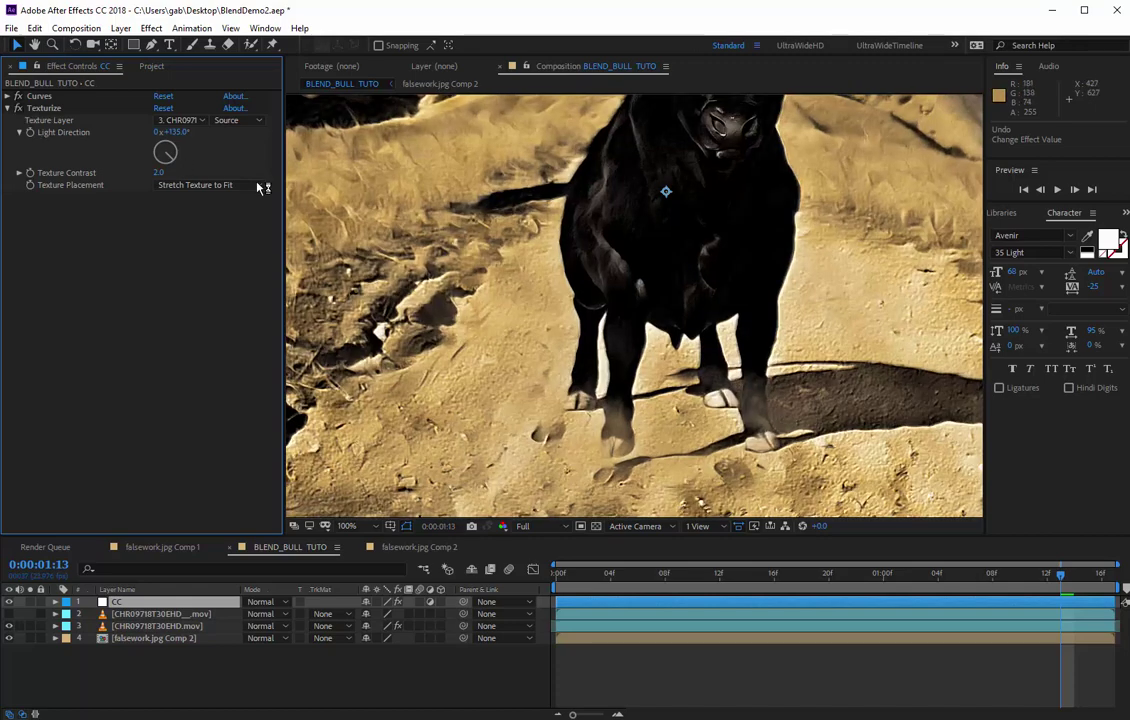
click(40, 106)
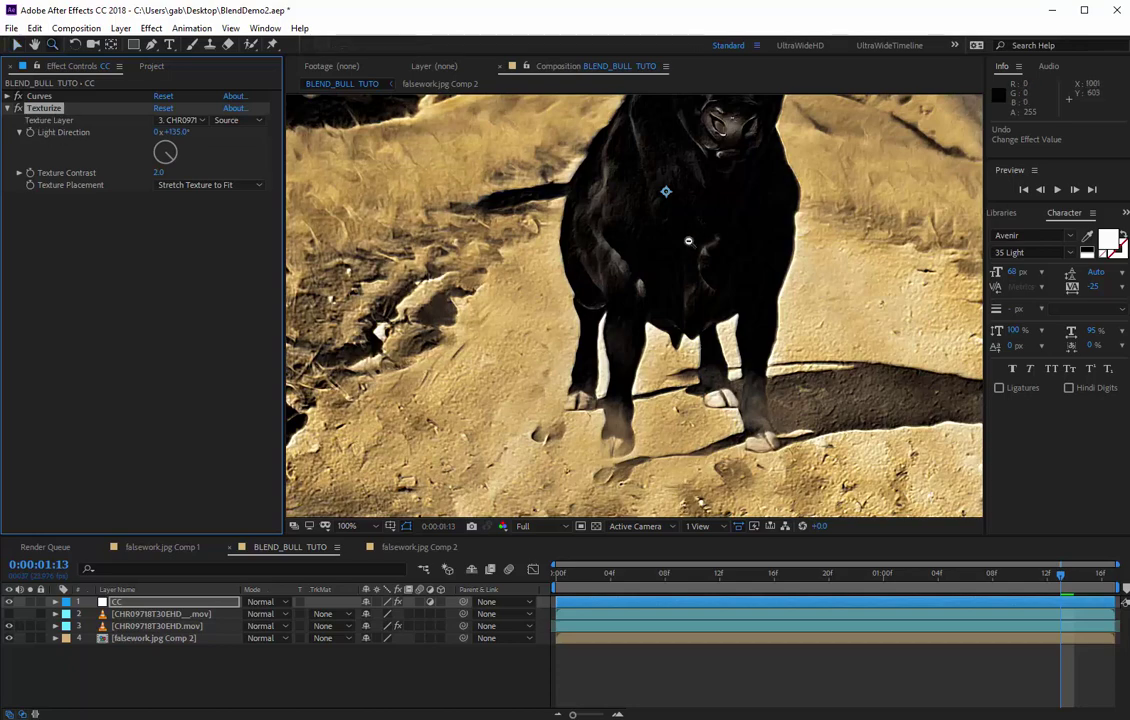
Examine the textured result in the full frame and around the bull's head, and play the composition in a maximized viewer.
scroll(688, 241, down, 2)
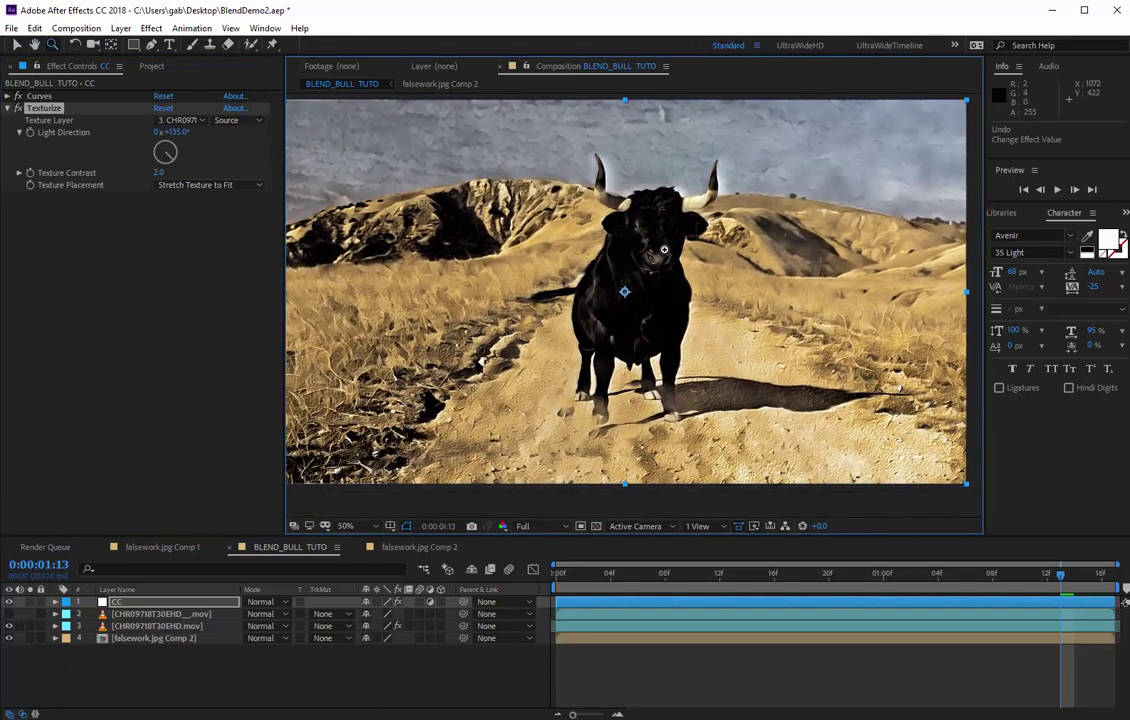
click(664, 250)
key(h)
drag(677, 309, 684, 257)
key(v)
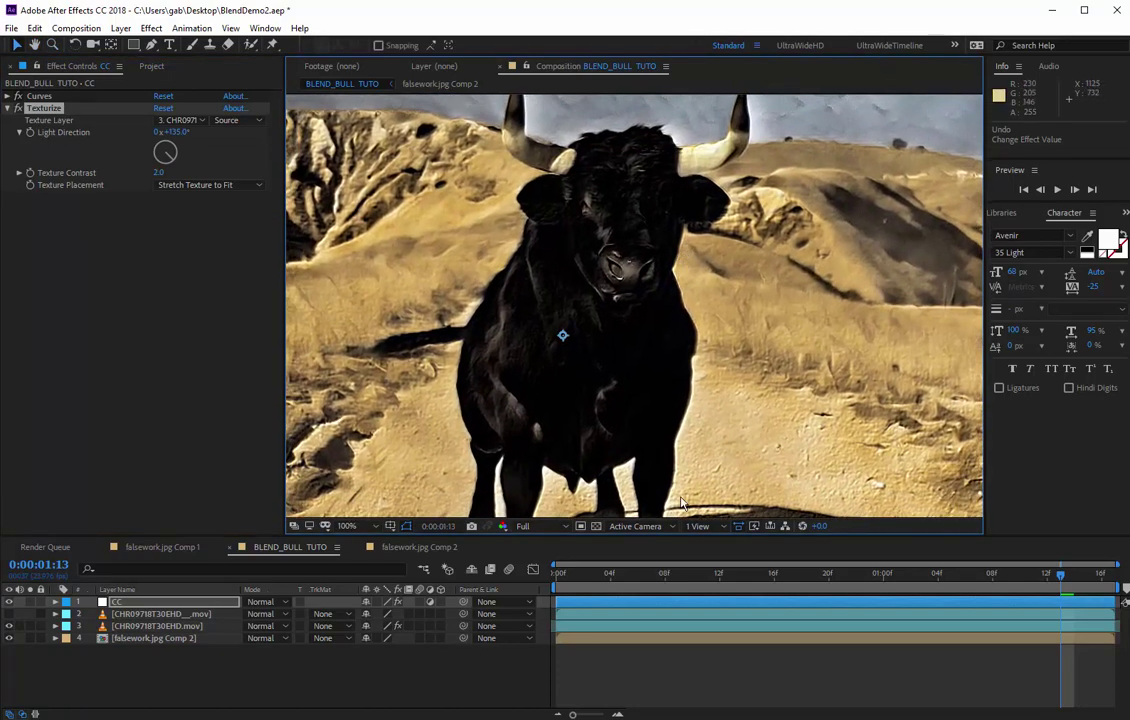
key(grave)
key(space)
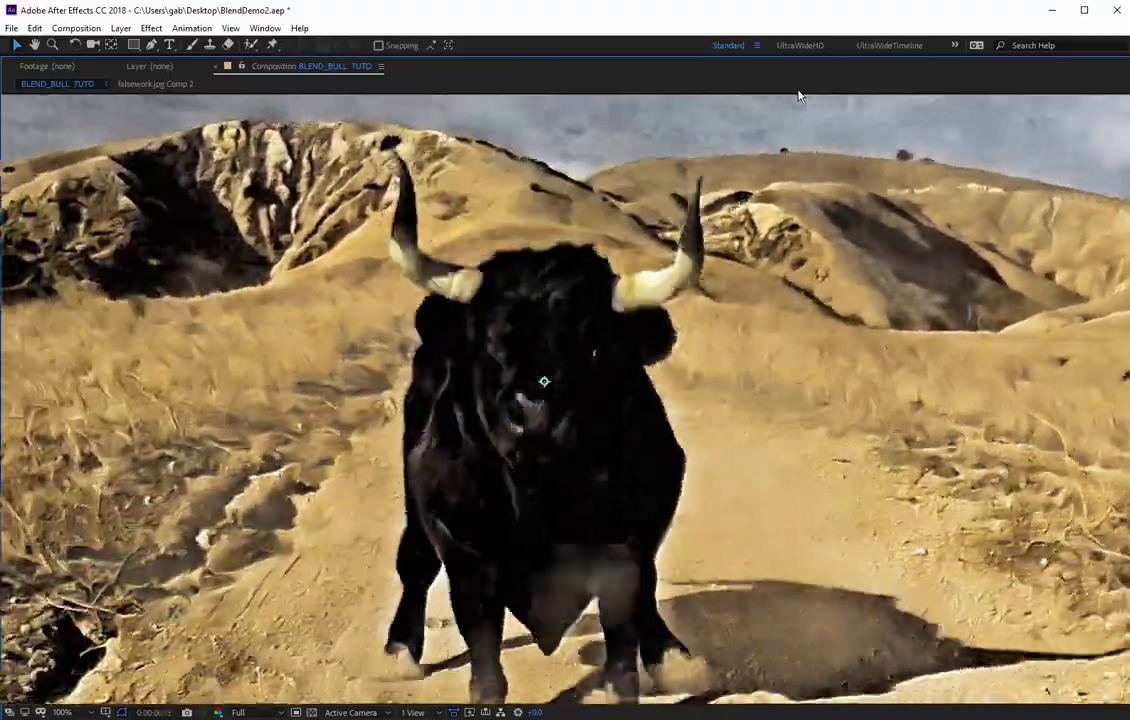